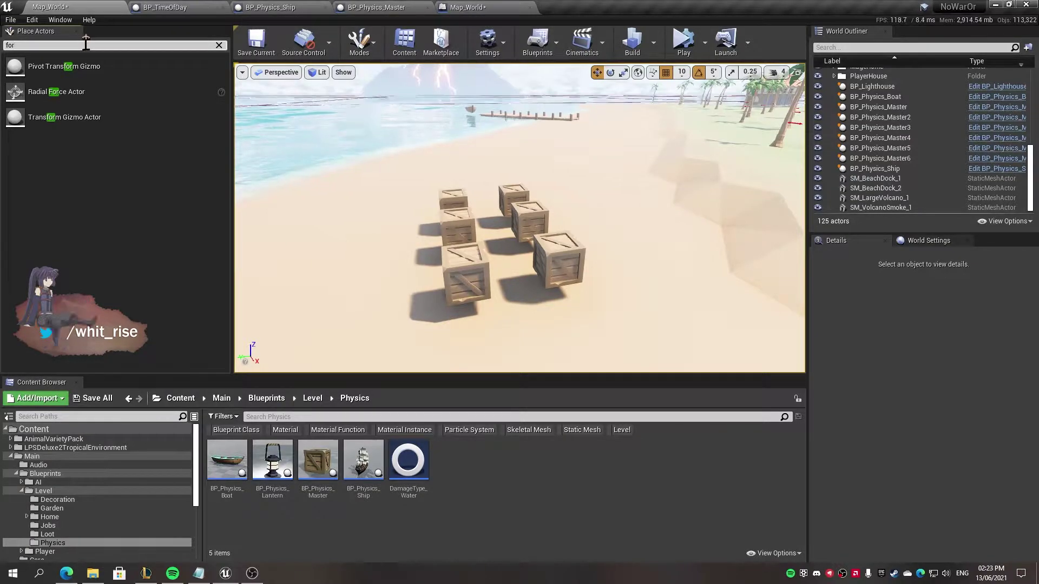
Step: Search Place Actors for 'force' and drop a Radial Force Actor among the beach crates
text(ce)
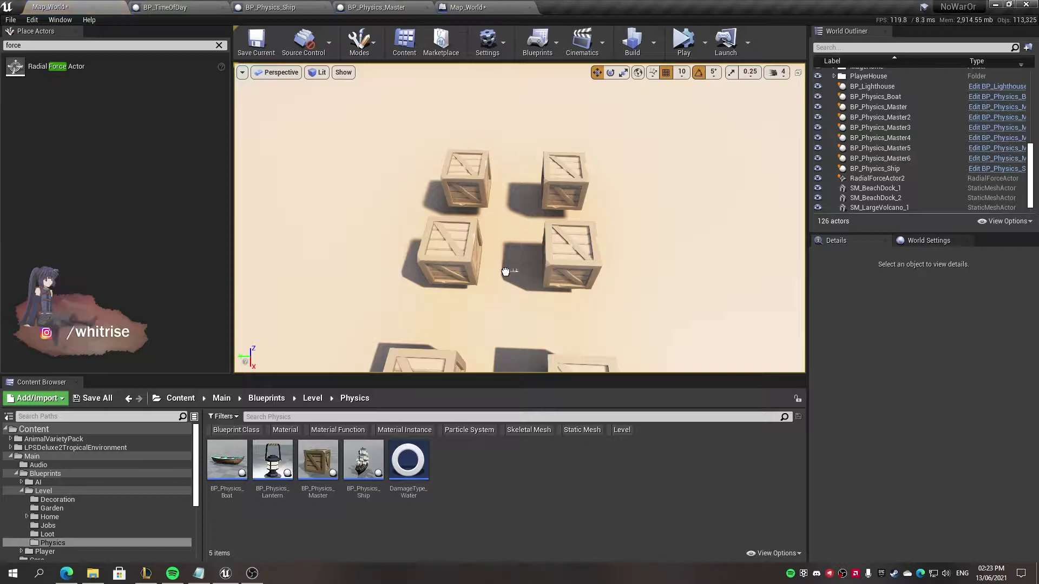
drag(506, 272, 508, 272)
right_drag(509, 248, 509, 282)
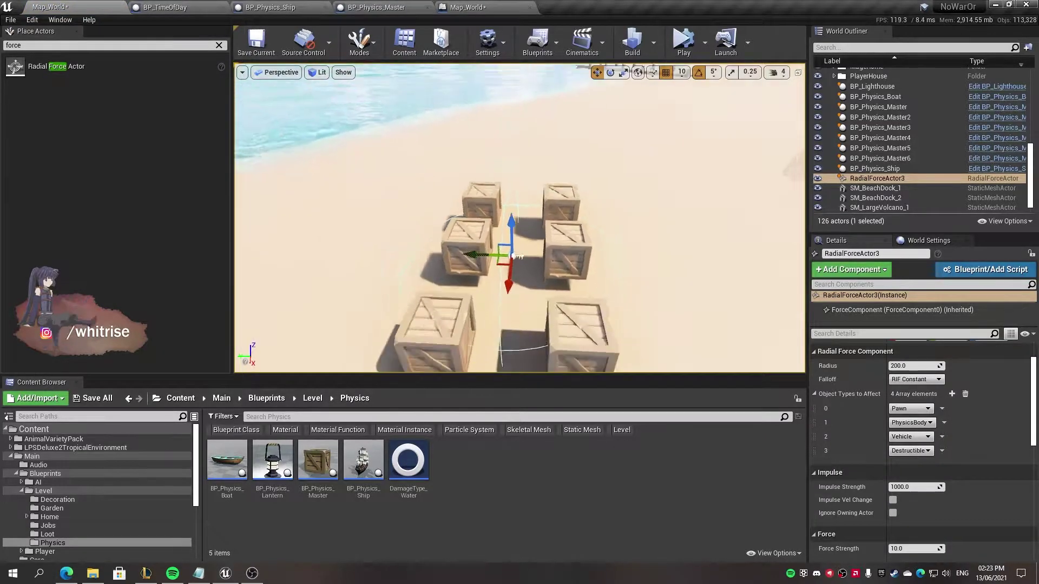
right_drag(521, 198, 521, 198)
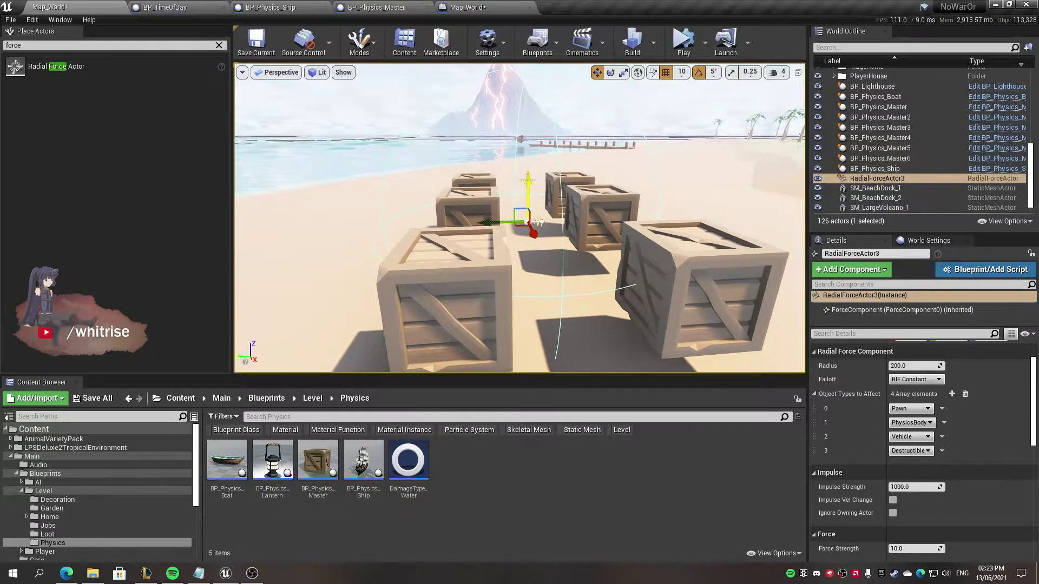
scroll(868, 426, down, 3)
scroll(863, 455, down, 3)
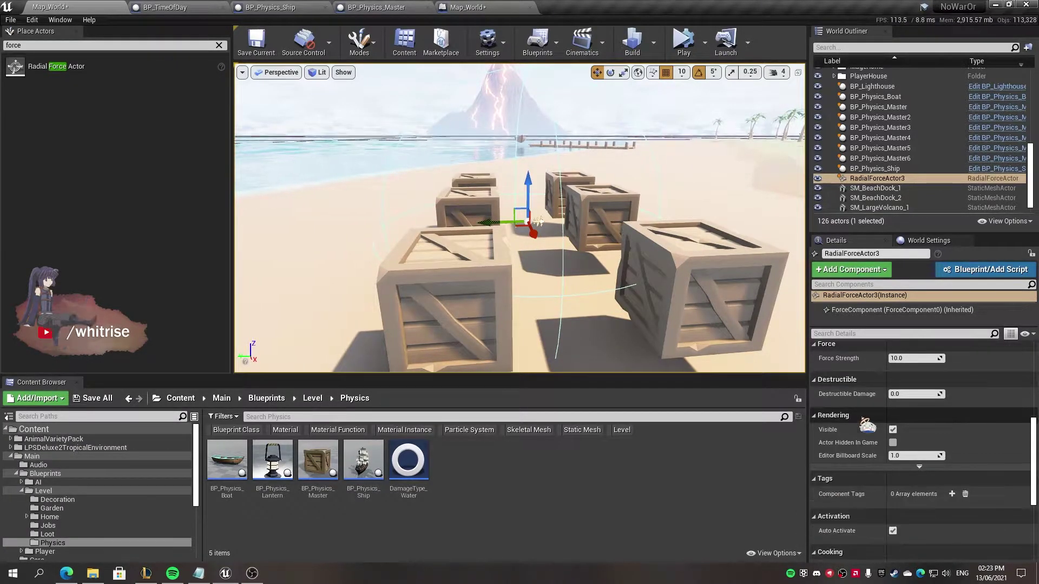
scroll(858, 487, down, 3)
scroll(858, 503, up, 3)
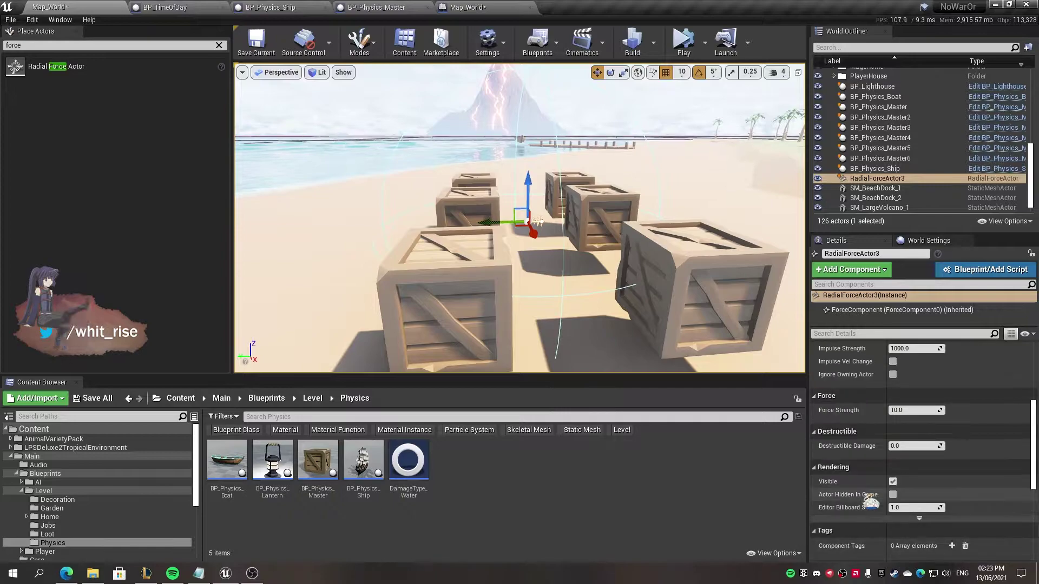
scroll(863, 503, up, 3)
scroll(868, 502, up, 3)
Step: Raise the radius to about 407, set Force Strength to 10000000.0, and play-test the level
drag(914, 383, 969, 383)
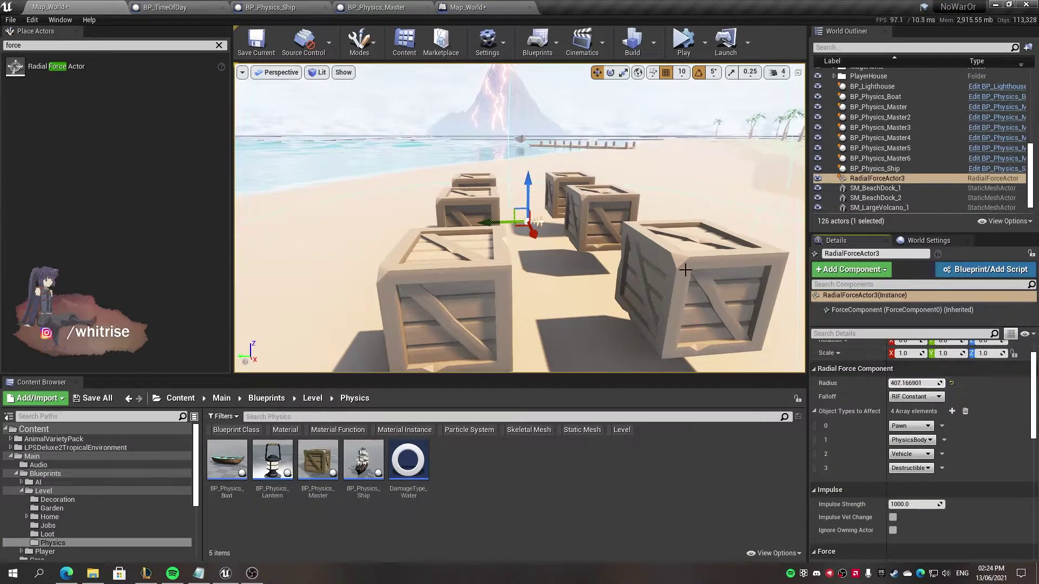
mouse_move(595, 217)
right_down()
mouse_move(663, 172)
mouse_move(666, 216)
right_up()
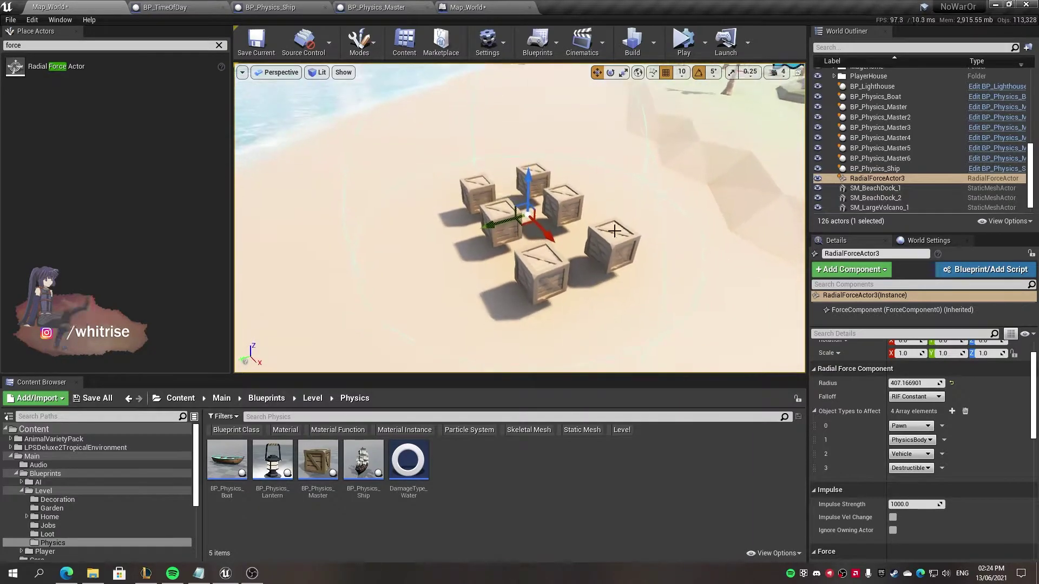
scroll(866, 460, down, 3)
text(10)
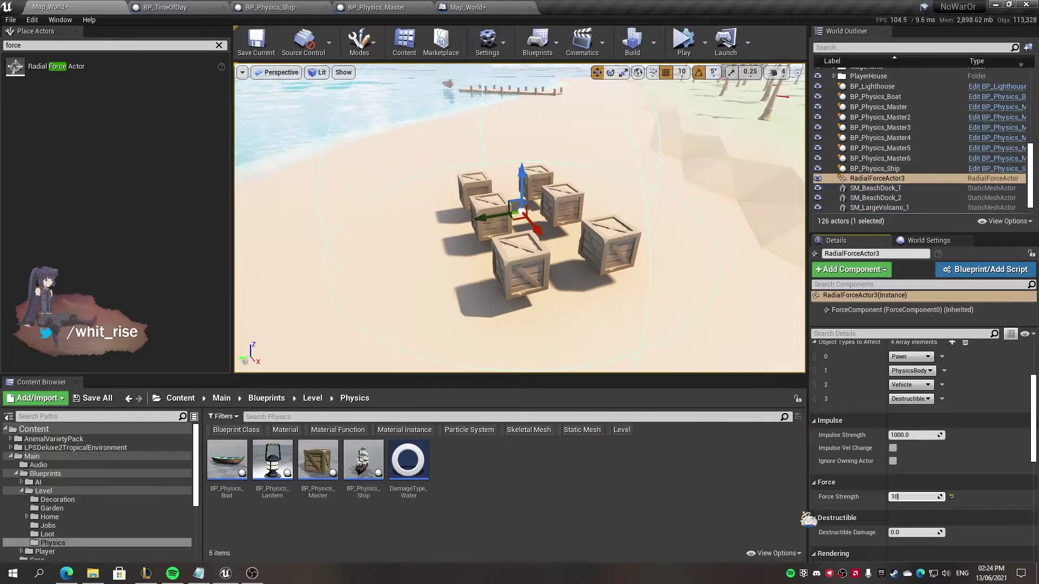
text(000000.0)
key(Return)
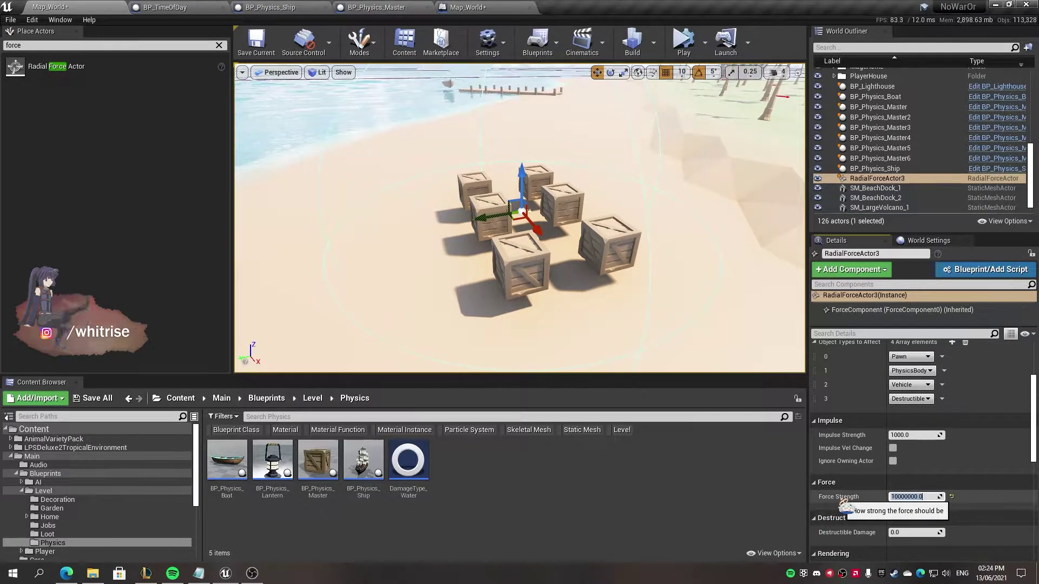
click(683, 48)
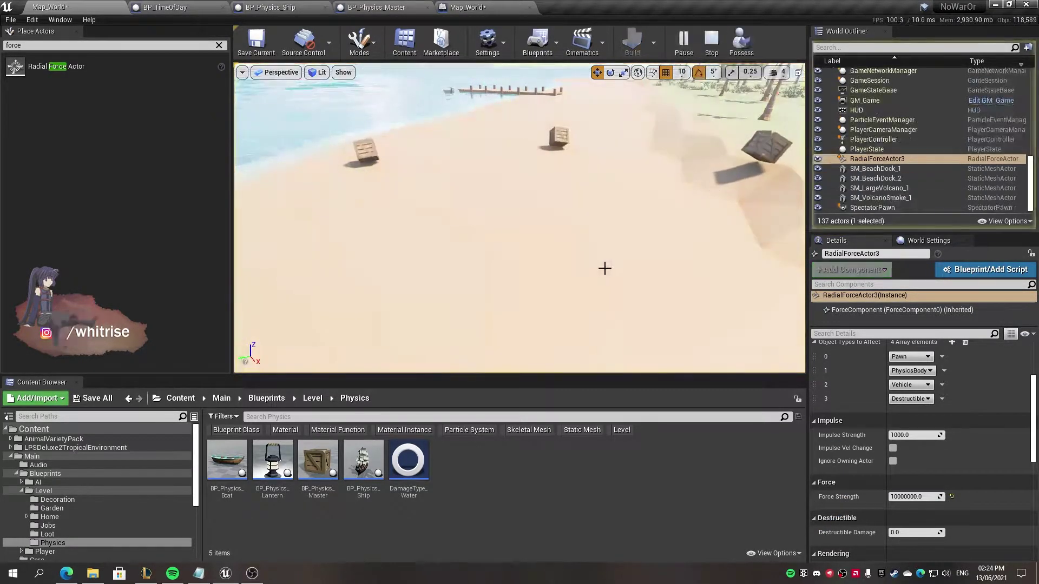
click(455, 272)
Step: Reset Force Strength to 10.0 and set Impulse Strength to 10000000.0
key(Escape)
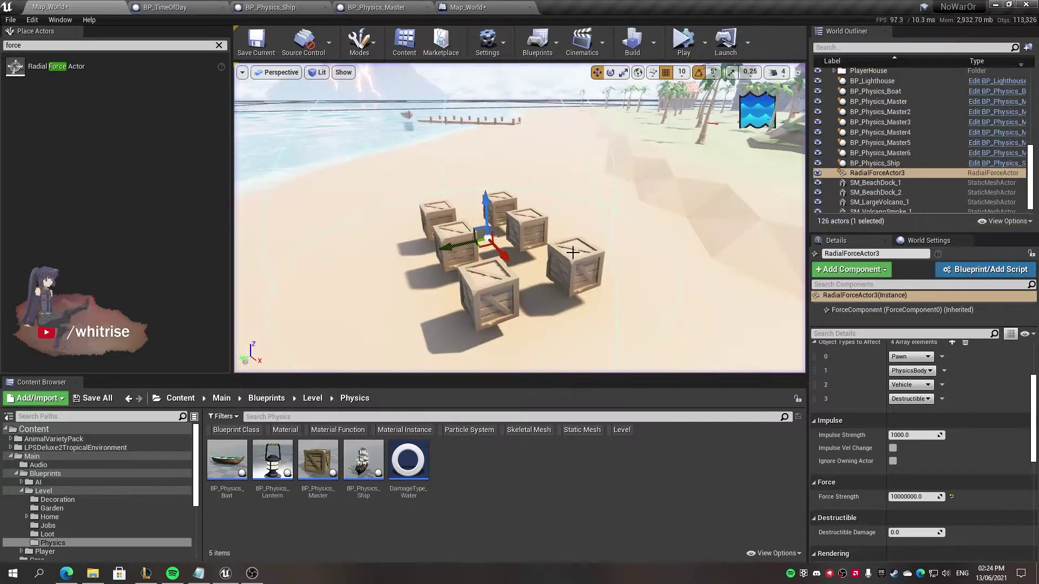
click(952, 496)
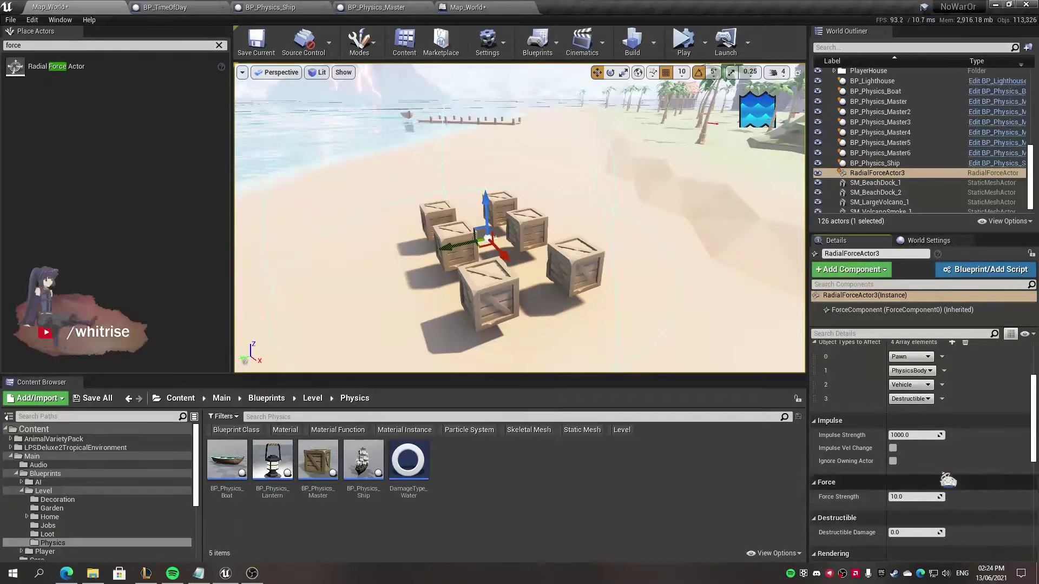
click(914, 435)
text(10000000)
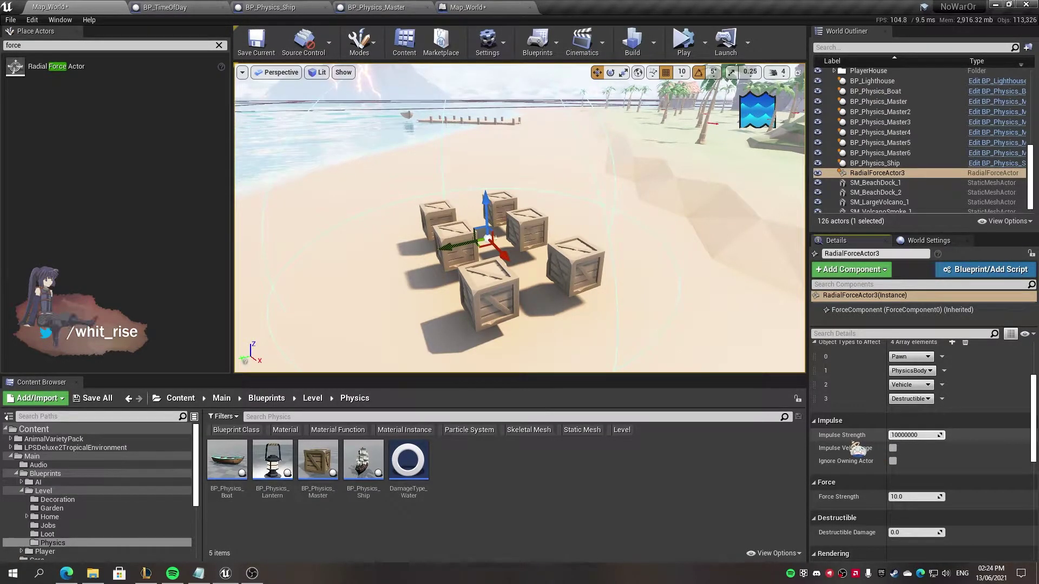
key(Return)
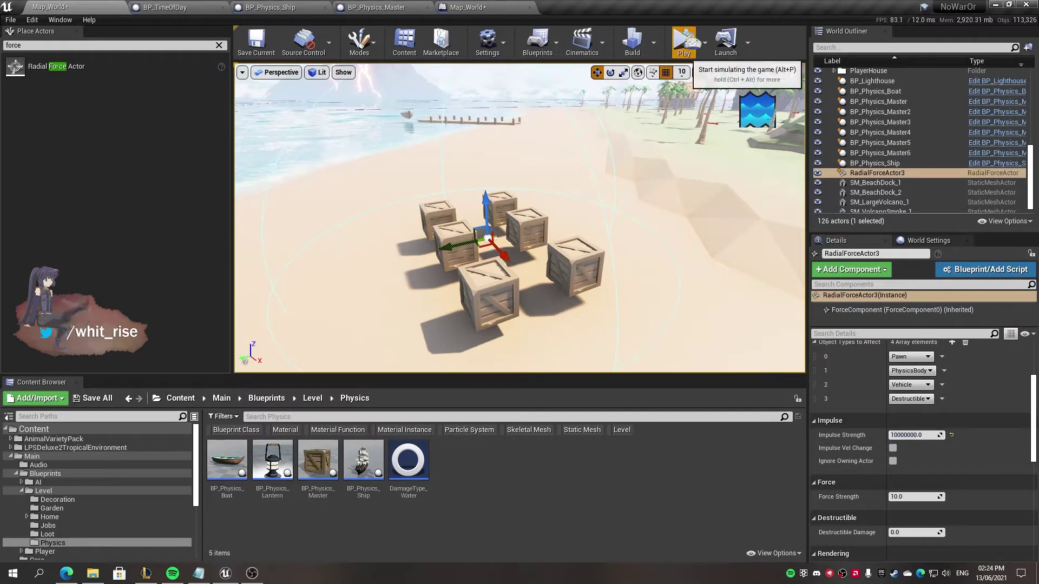
Step: Simulate the stronger impulse with Impulse Vel Change off, then on, then turn it off again
click(687, 44)
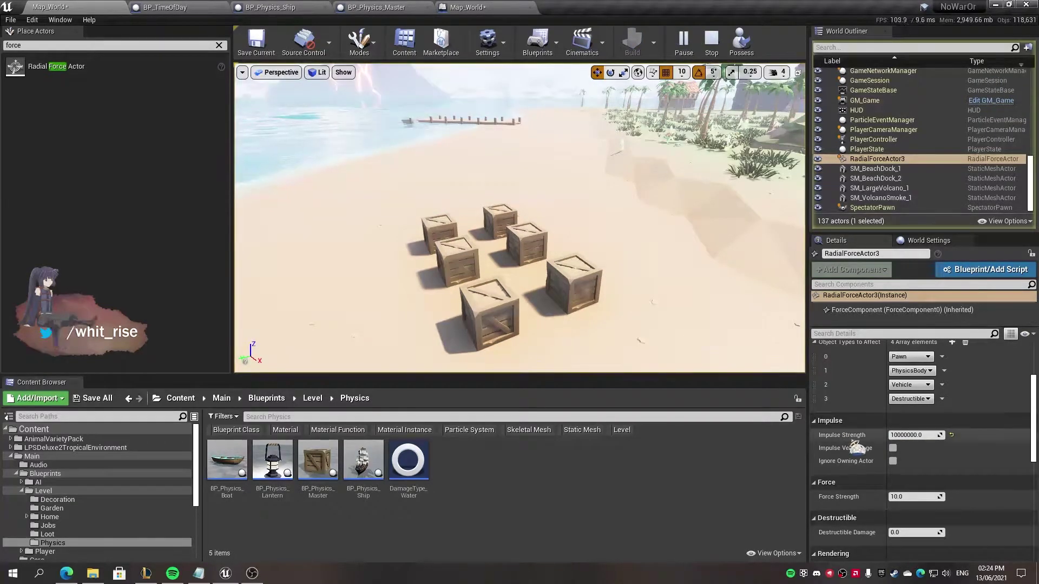
key(Escape)
click(893, 448)
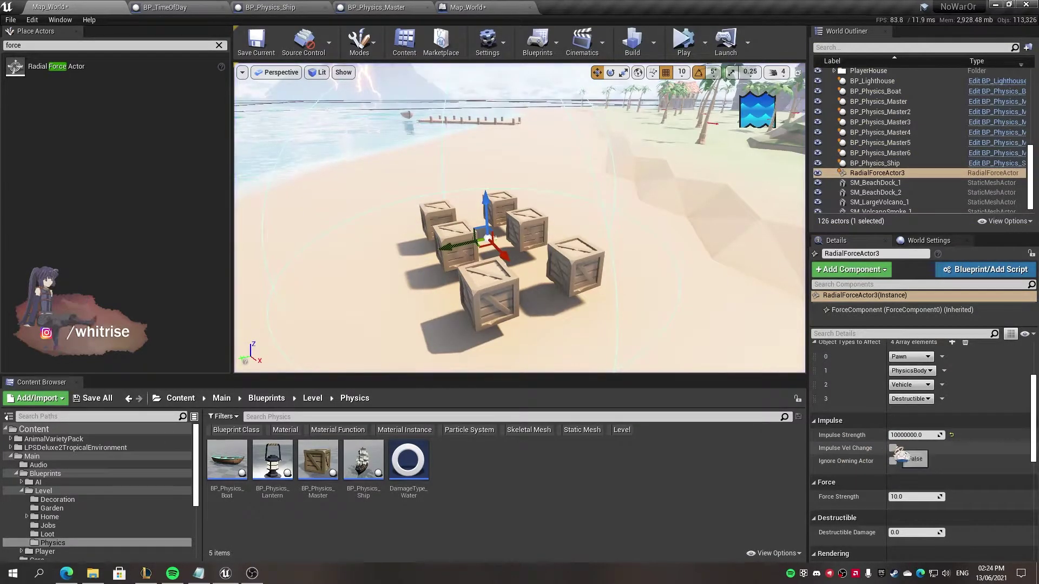
click(684, 42)
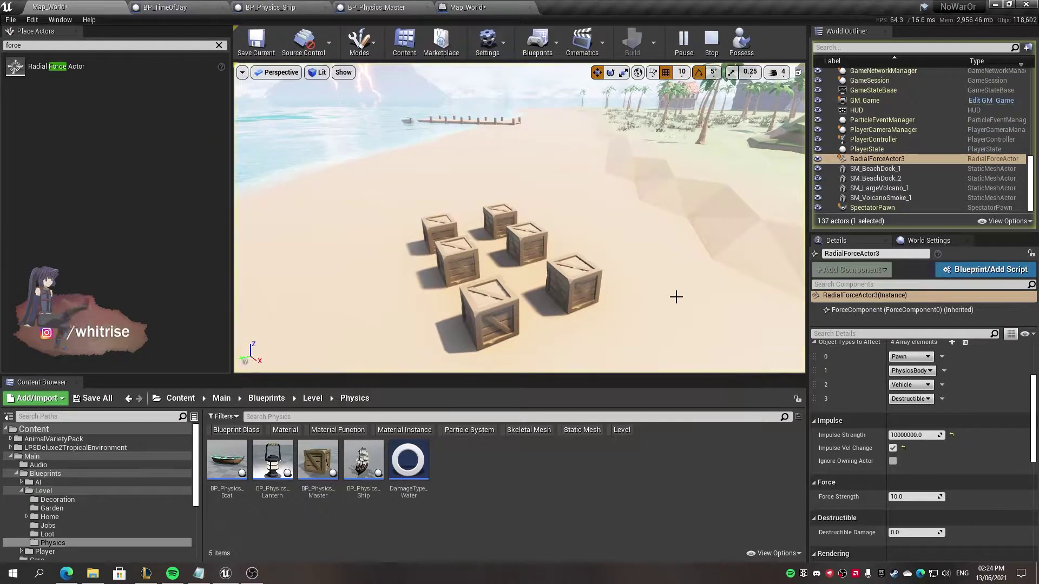
key(Escape)
click(903, 449)
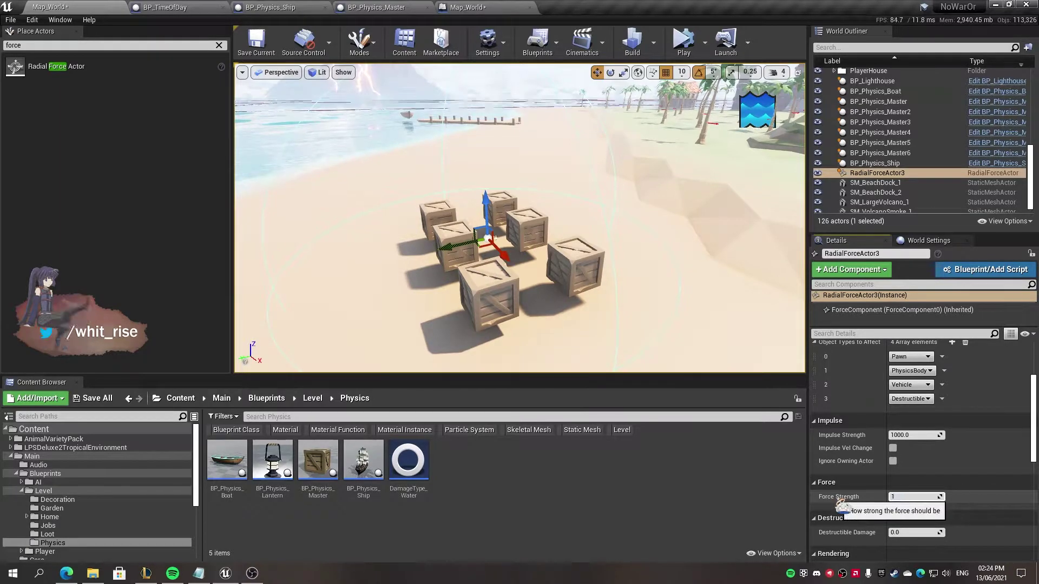
Step: Confirm Force Strength 10000000.0, simulate the crate scatter twice, then shrink the radius to about 219
key(Return)
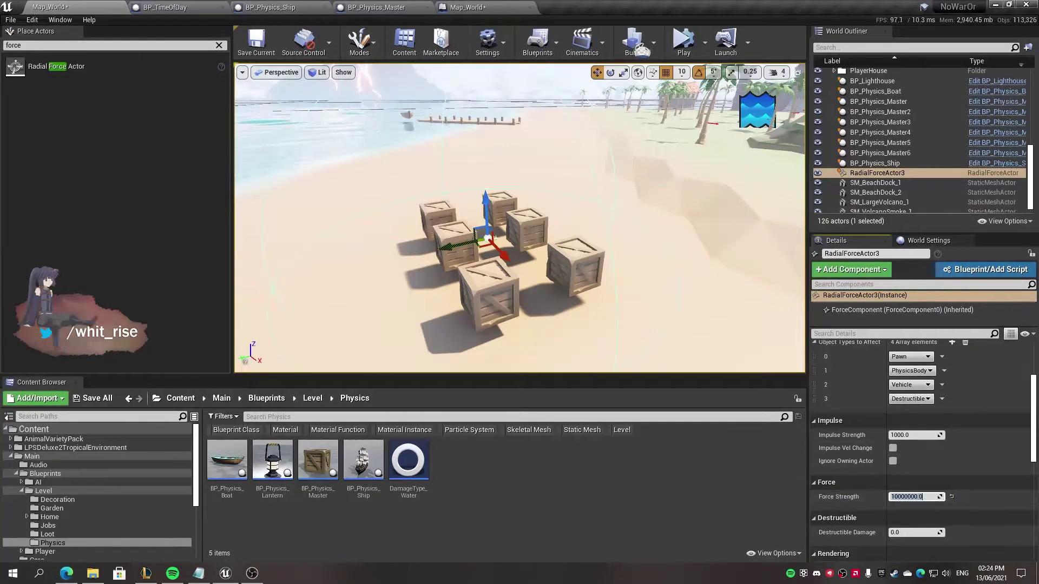
key(alt+s)
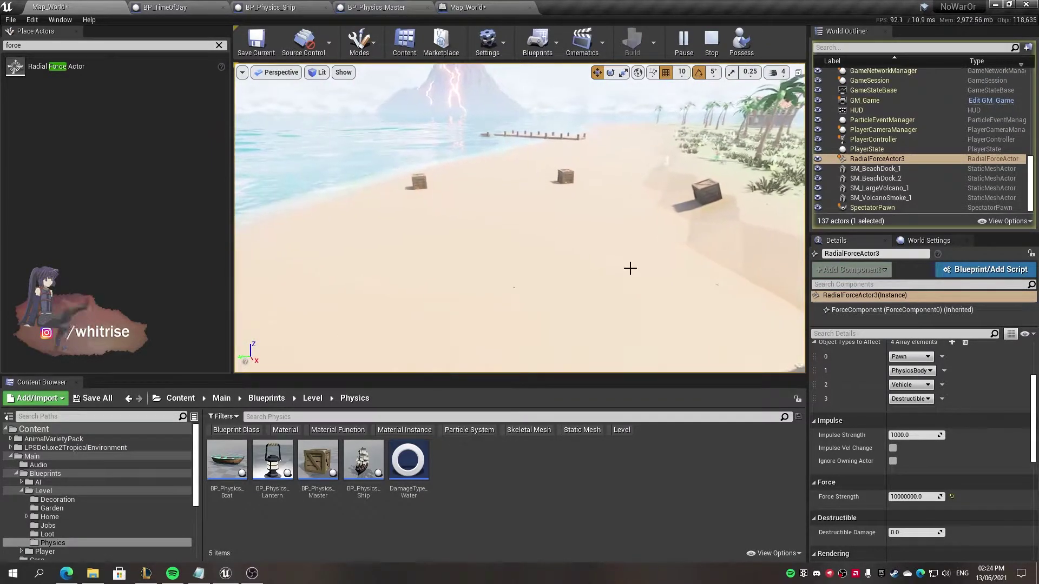
click(711, 41)
right_drag(493, 252, 492, 252)
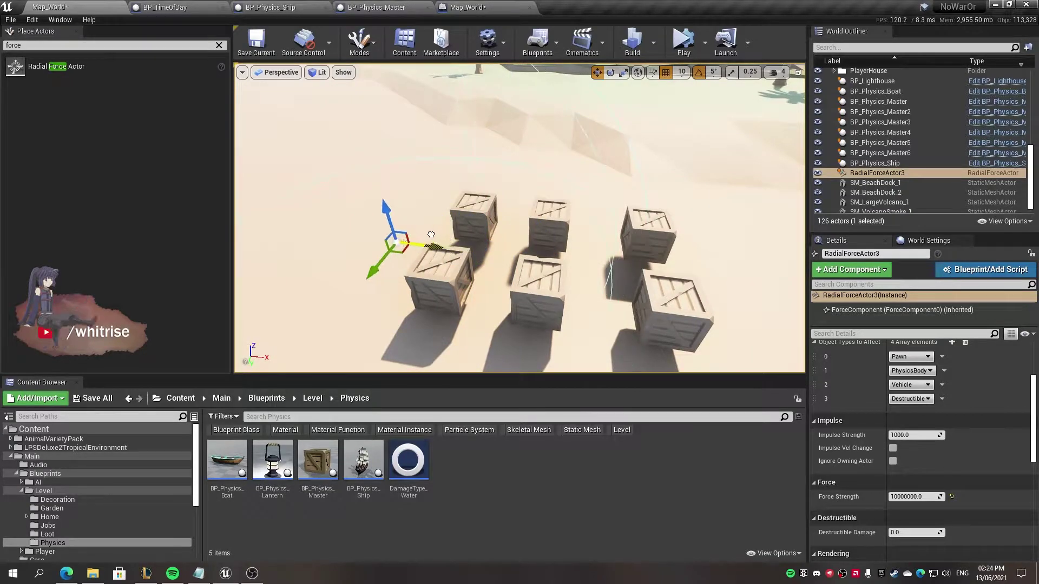
click(683, 40)
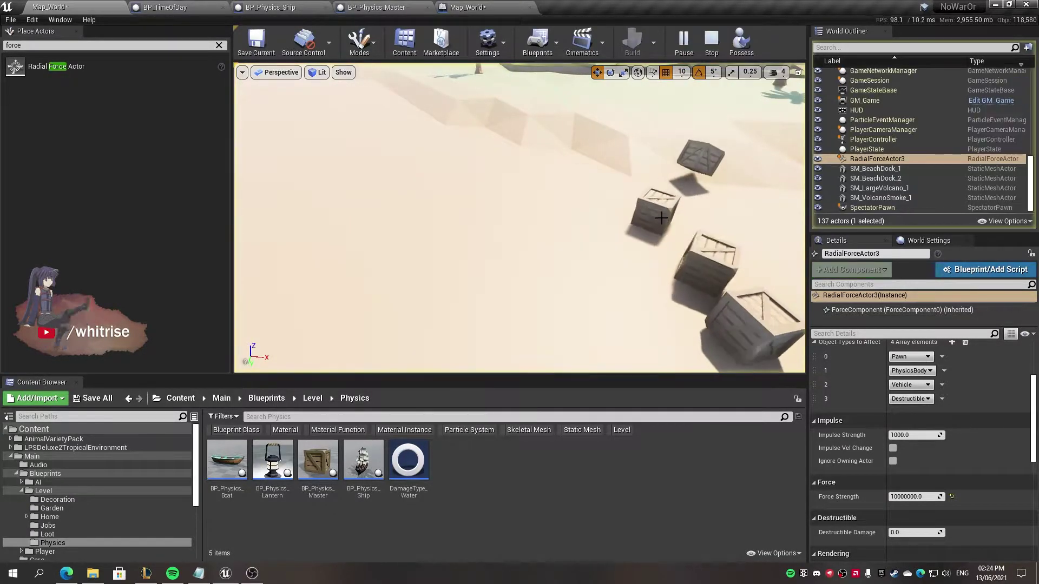
key(Escape)
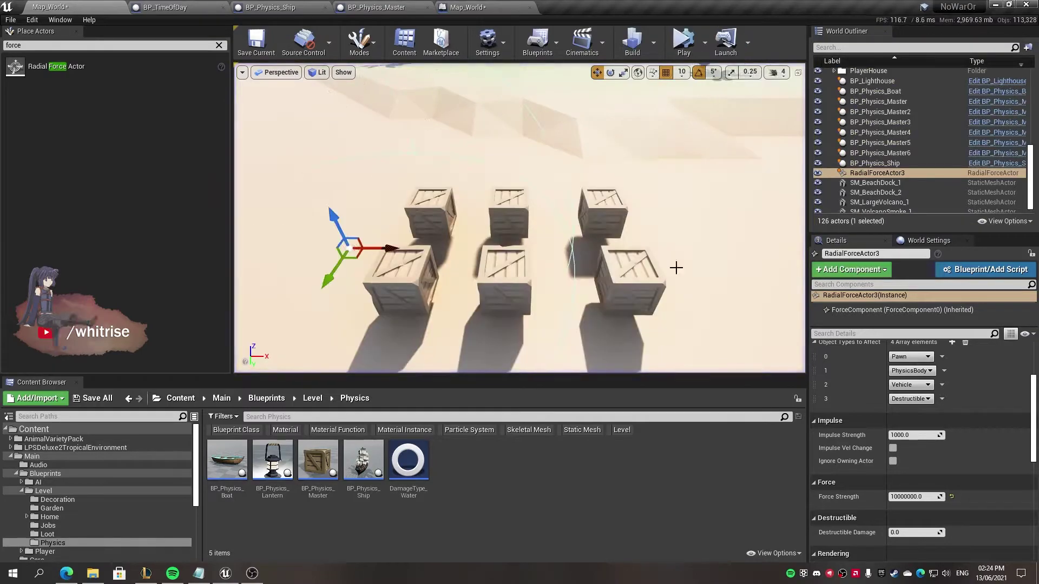
drag(915, 383, 866, 383)
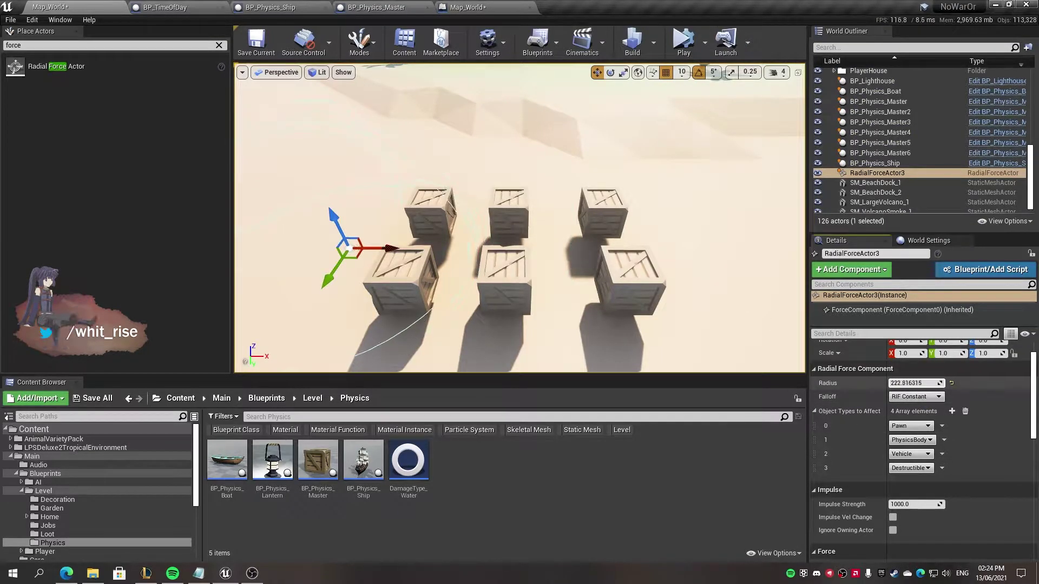
alt+drag(562, 234, 534, 226)
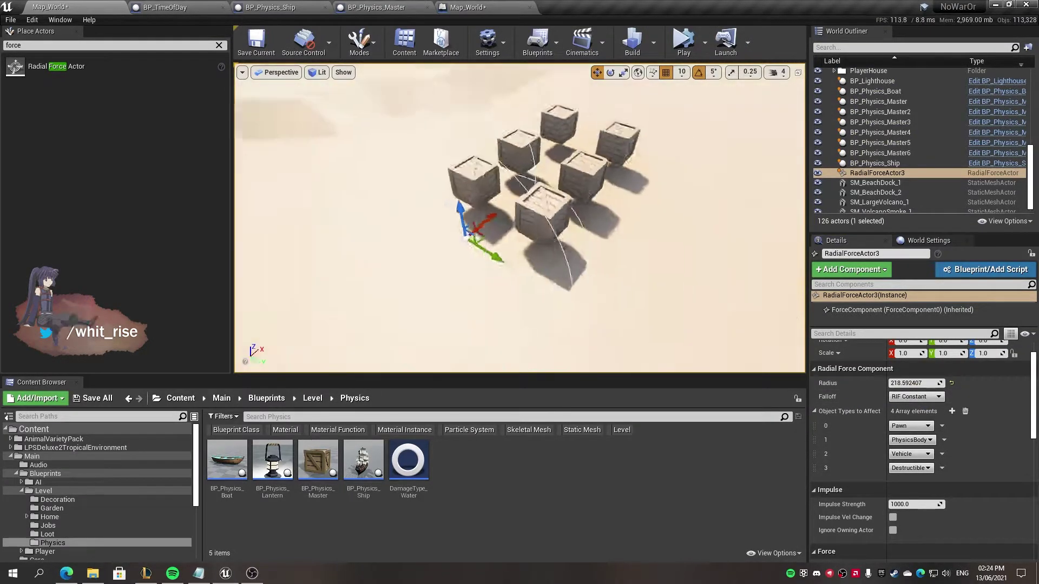
Step: Delete the right-hand crate and slide BP_Physics_Master4 sideways into the gap
click(532, 214)
click(615, 233)
key(Delete)
click(527, 217)
mouse_move(558, 238)
mouse_down()
mouse_move(596, 251)
mouse_move(594, 285)
mouse_up()
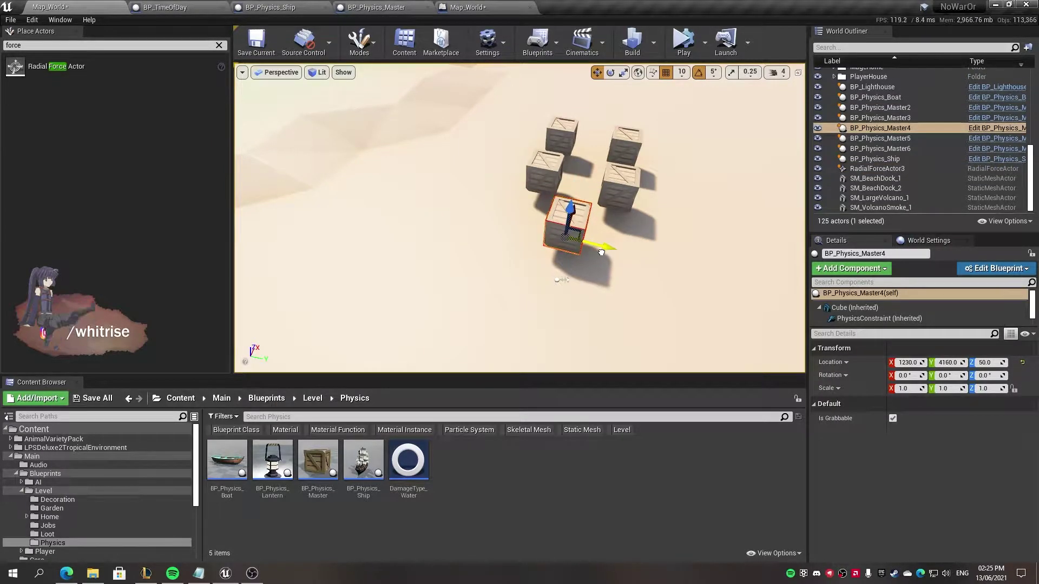
Step: Play-test the level, then set the radial force Radius to 250
click(558, 280)
alt+drag(558, 280, 530, 271)
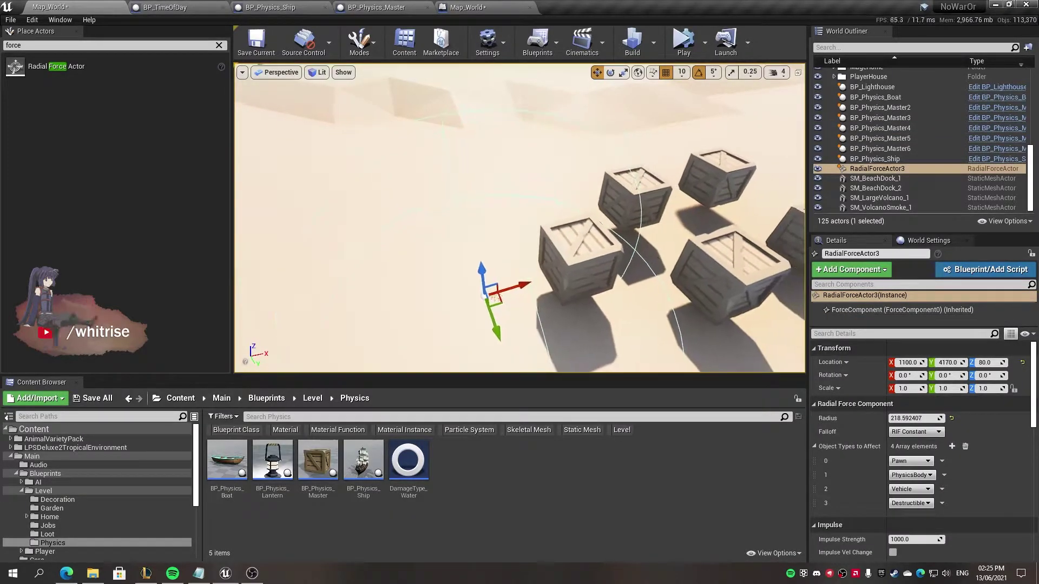
click(697, 50)
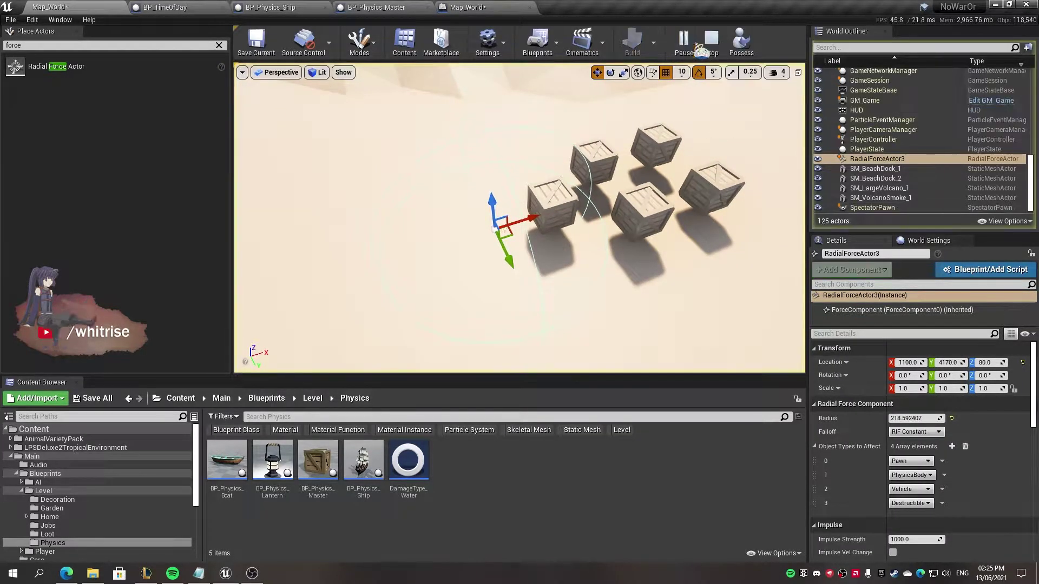
click(703, 48)
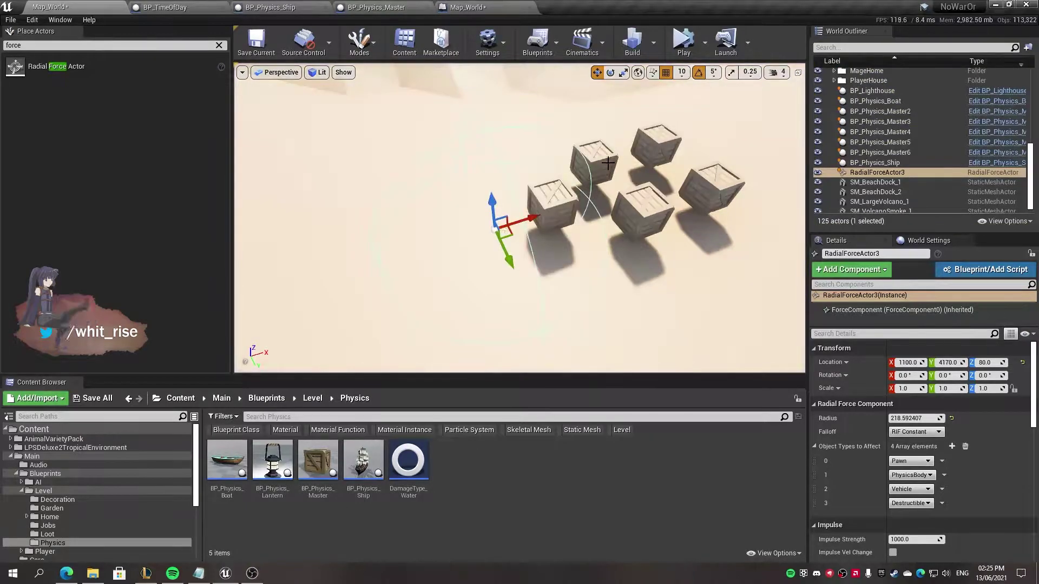
click(915, 419)
text(25)
key(Return)
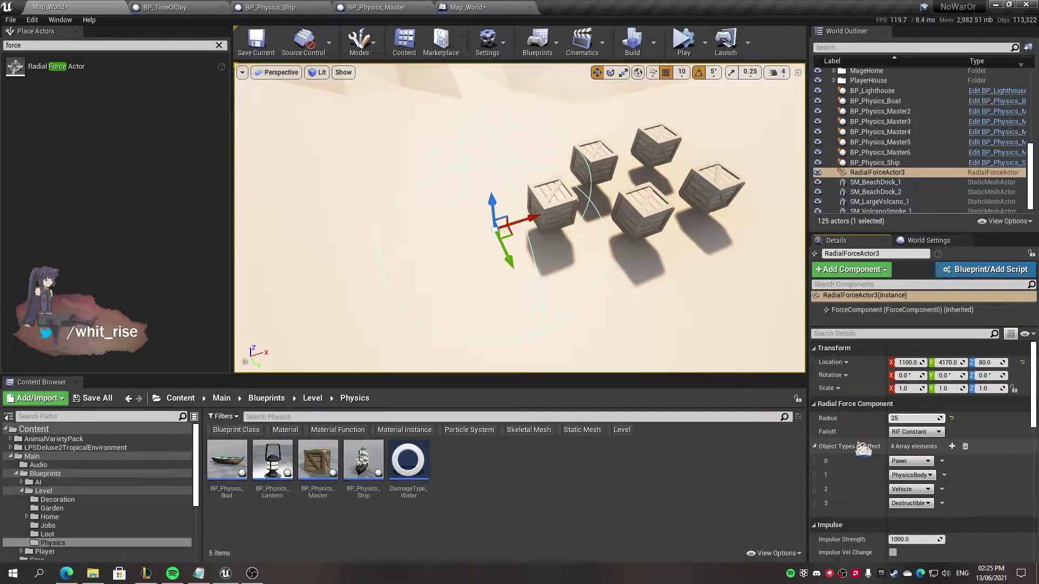
Step: Shift the right-hand crate and BP_Physics_Master2 along Y toward the group, then simulate
click(599, 161)
click(659, 151)
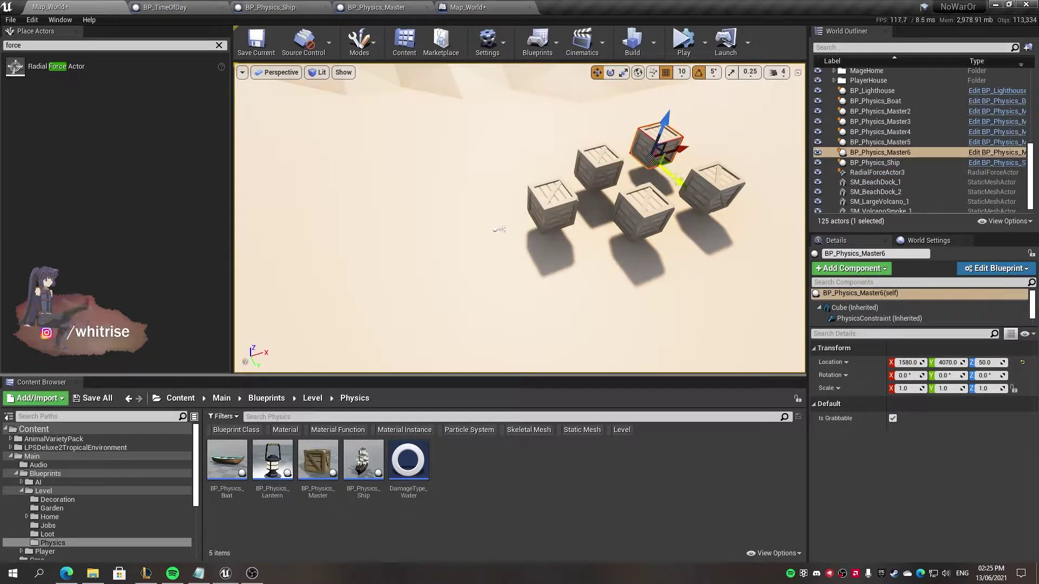
click(715, 187)
drag(708, 195, 695, 182)
click(658, 237)
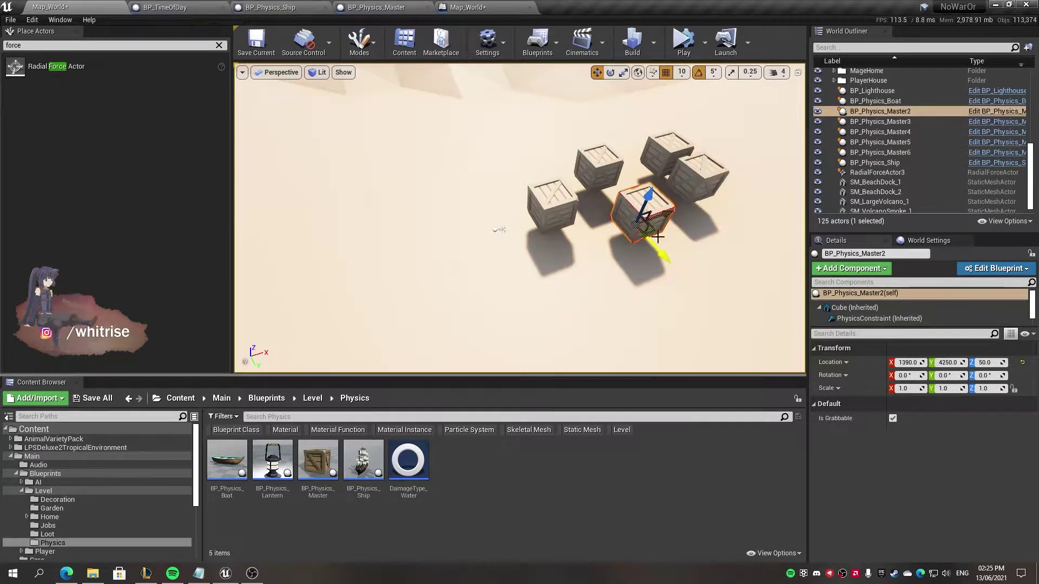
drag(658, 237, 644, 226)
click(684, 42)
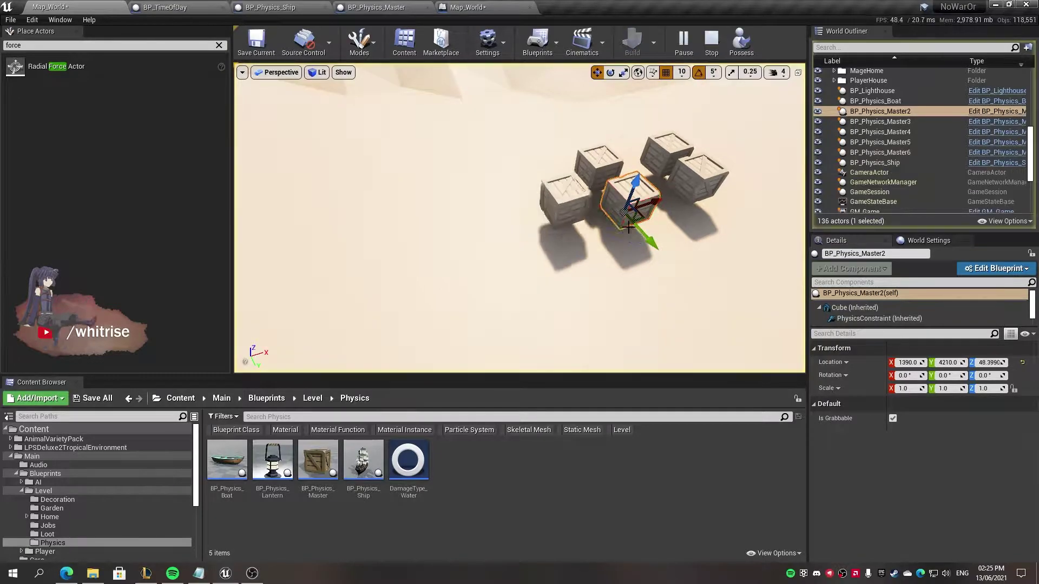
key(Escape)
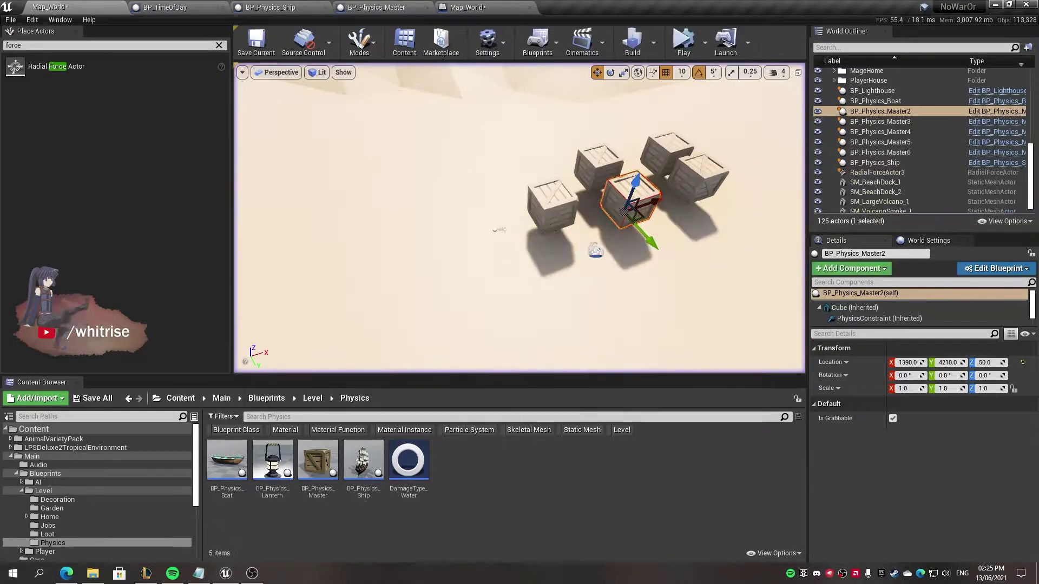
Step: Select the radial force actor at 1140, 4170, 80 and scroll its Details to Force
click(498, 230)
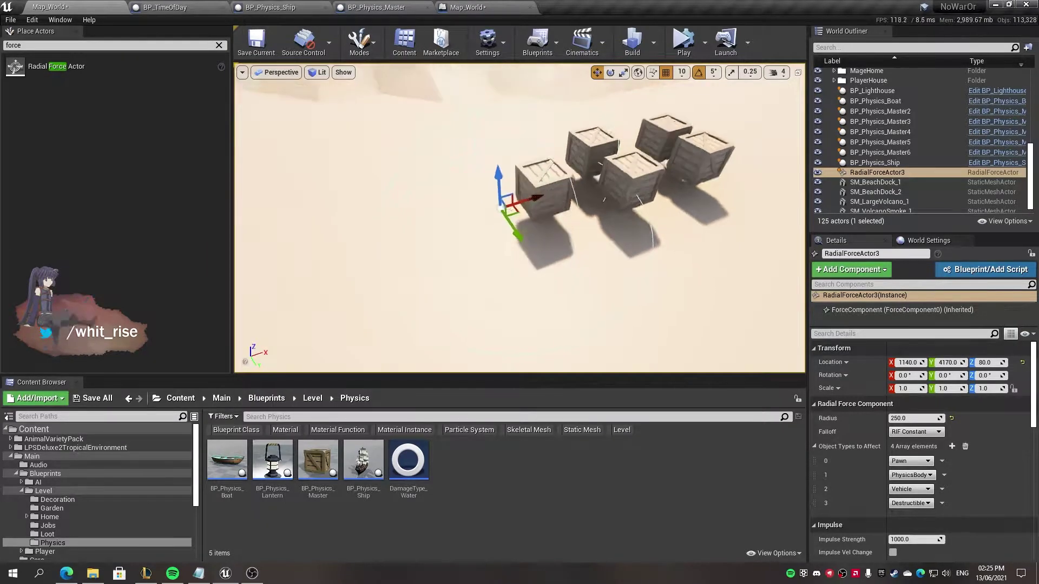
right_drag(522, 199, 564, 208)
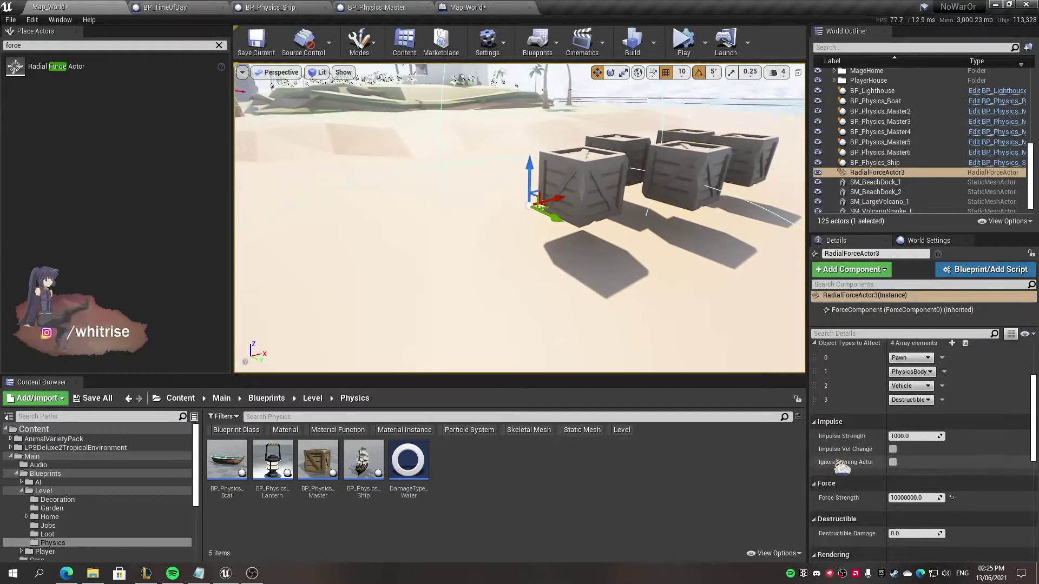
scroll(899, 386, down, 5)
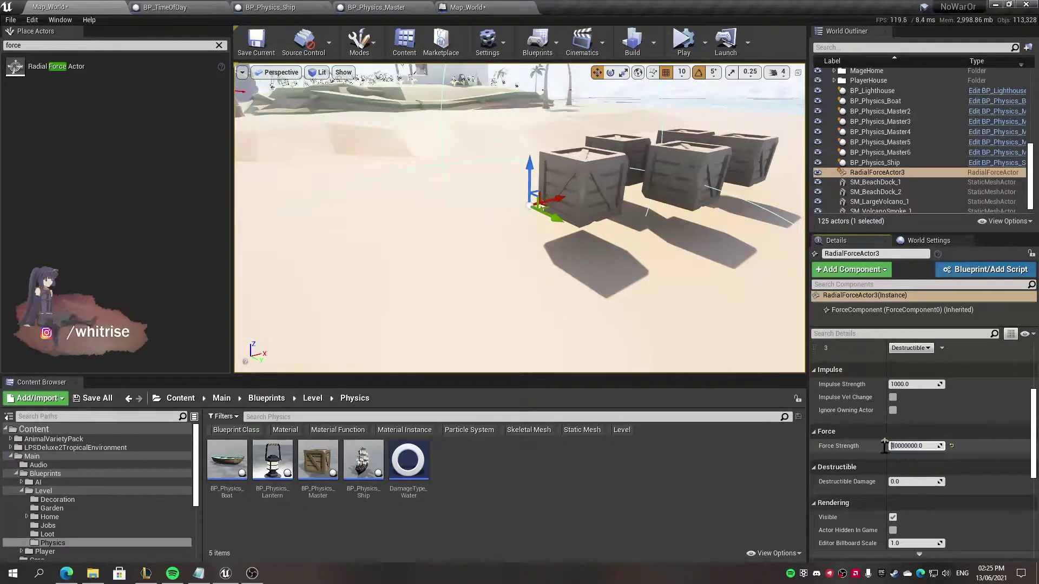
Step: Test the blast, return to Map_World with Force Strength 50000000.0, and clear the actor search
click(684, 43)
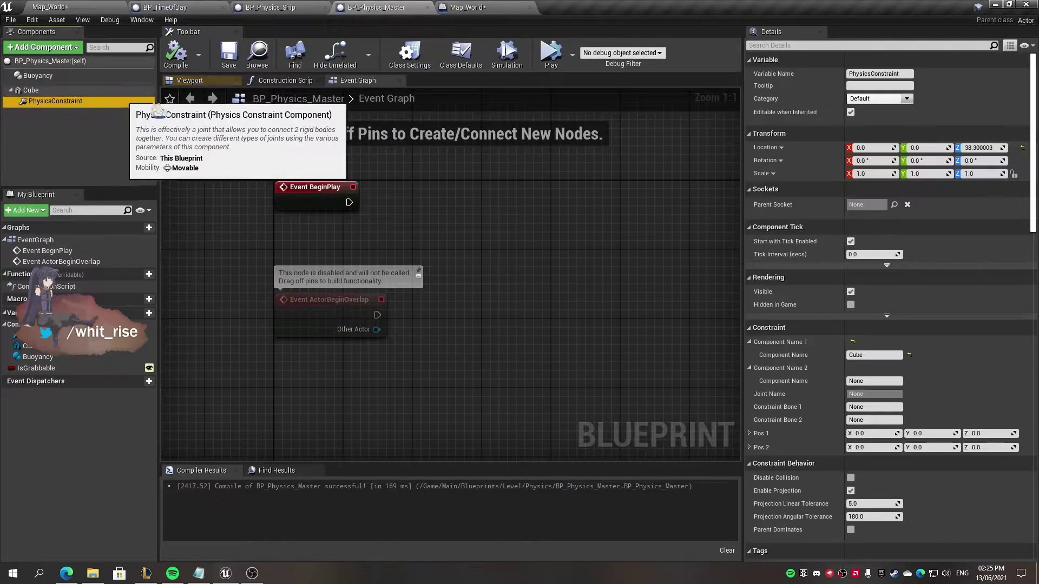
click(81, 7)
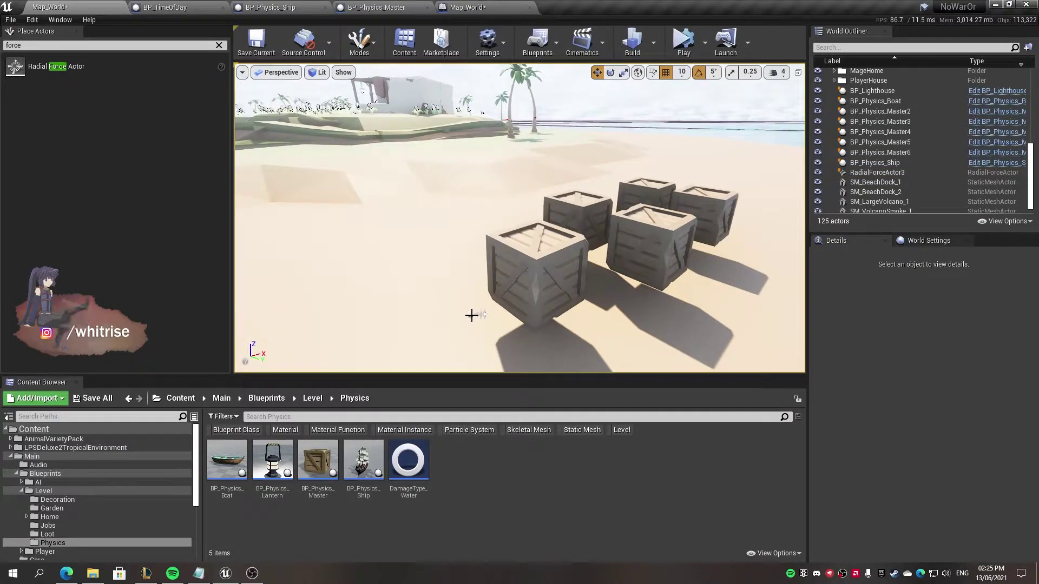
click(471, 315)
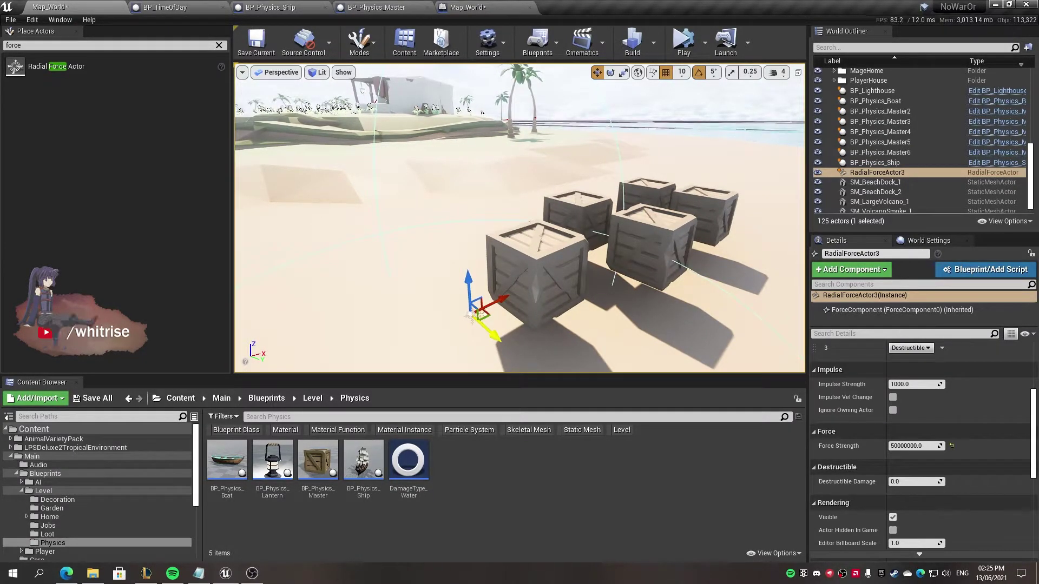
drag(541, 275, 137, 45)
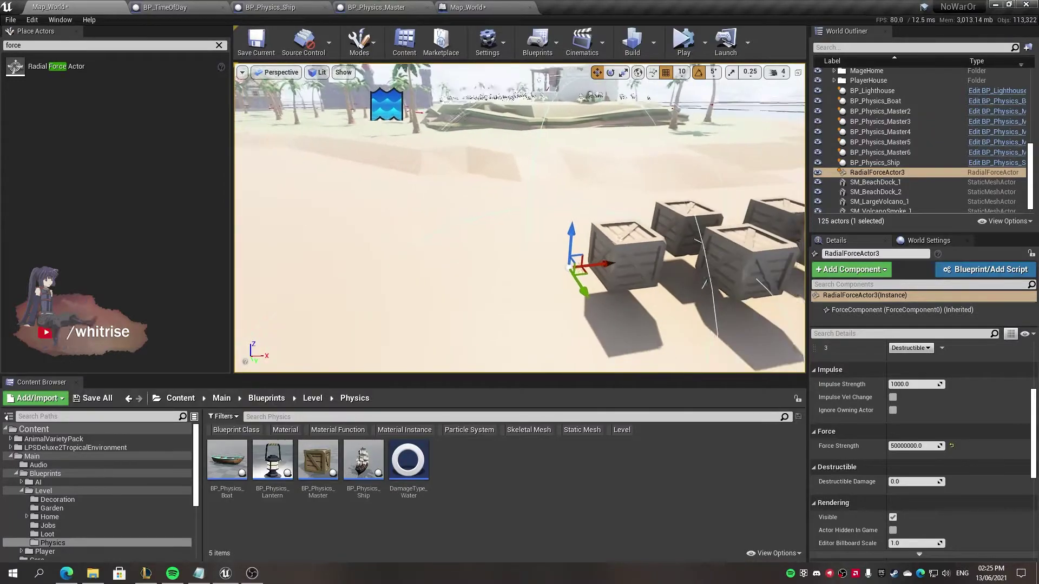
click(218, 46)
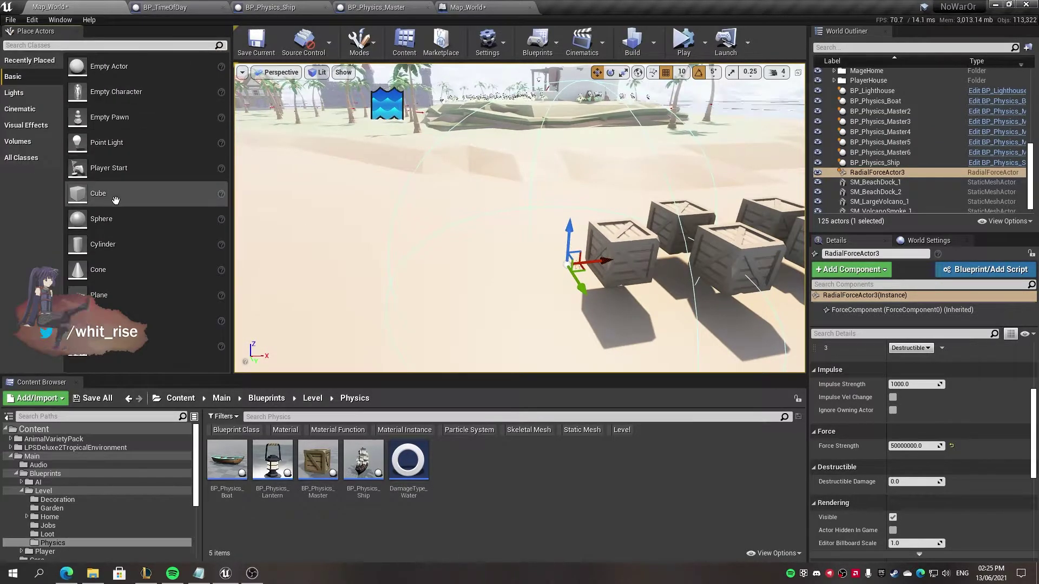
Step: Place a Cube with Simulate Physics enabled and slide it toward the crates
mouse_move(77, 193)
mouse_down()
mouse_move(454, 249)
mouse_move(449, 190)
mouse_up()
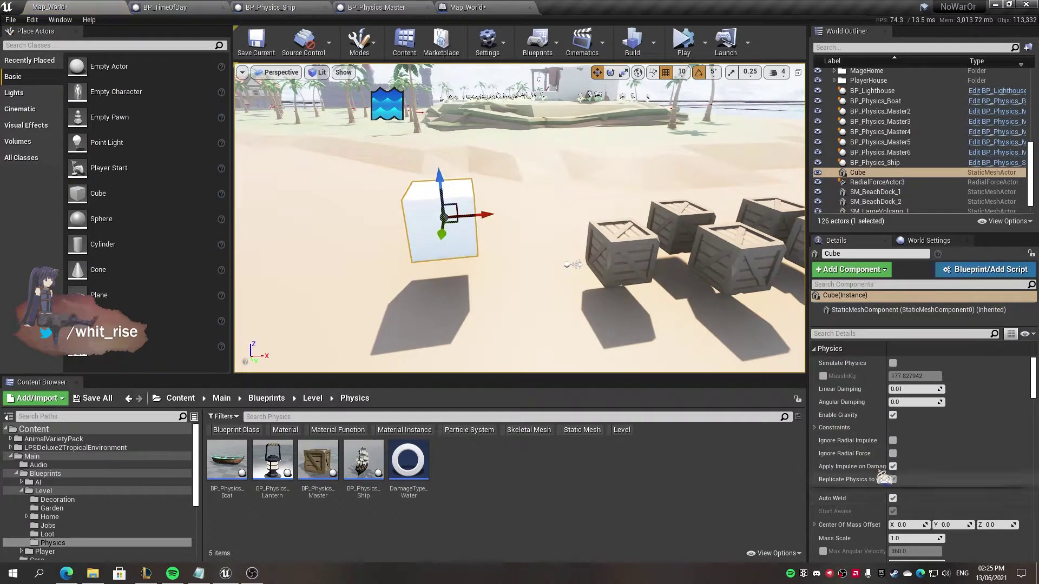
scroll(974, 411, up, 5)
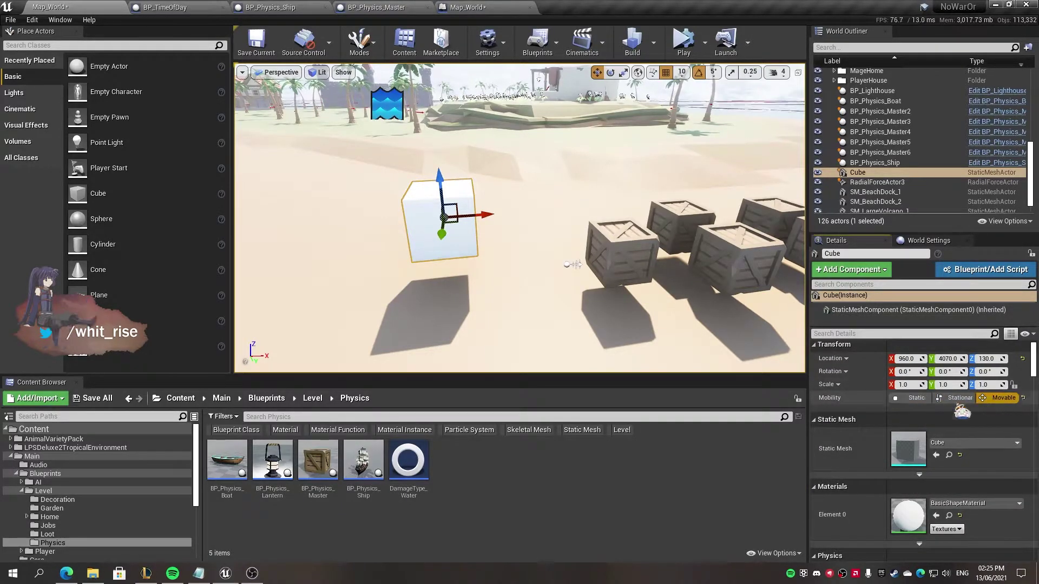
scroll(962, 413, down, 3)
scroll(920, 400, down, 3)
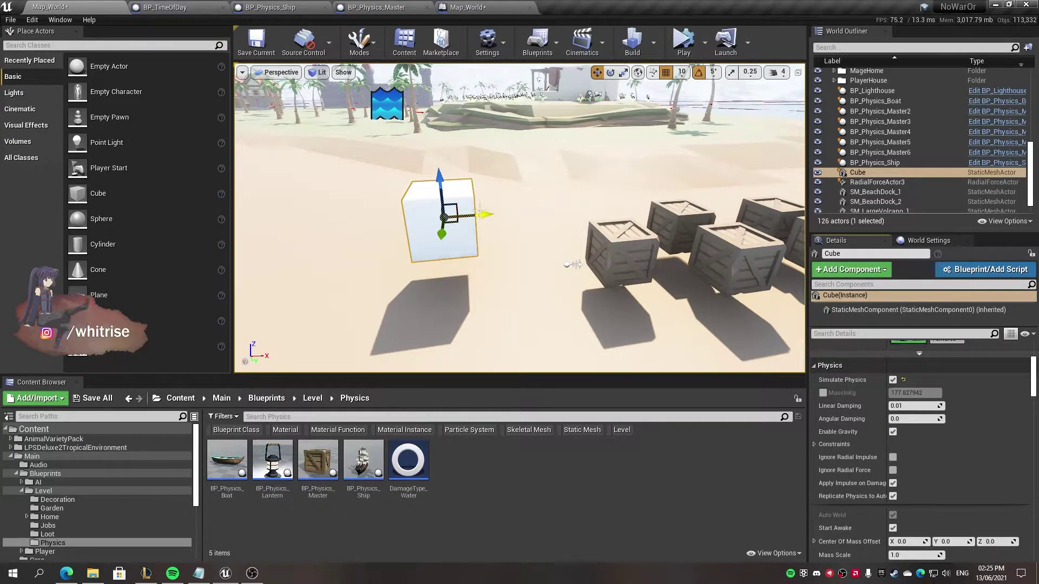
drag(442, 234, 528, 234)
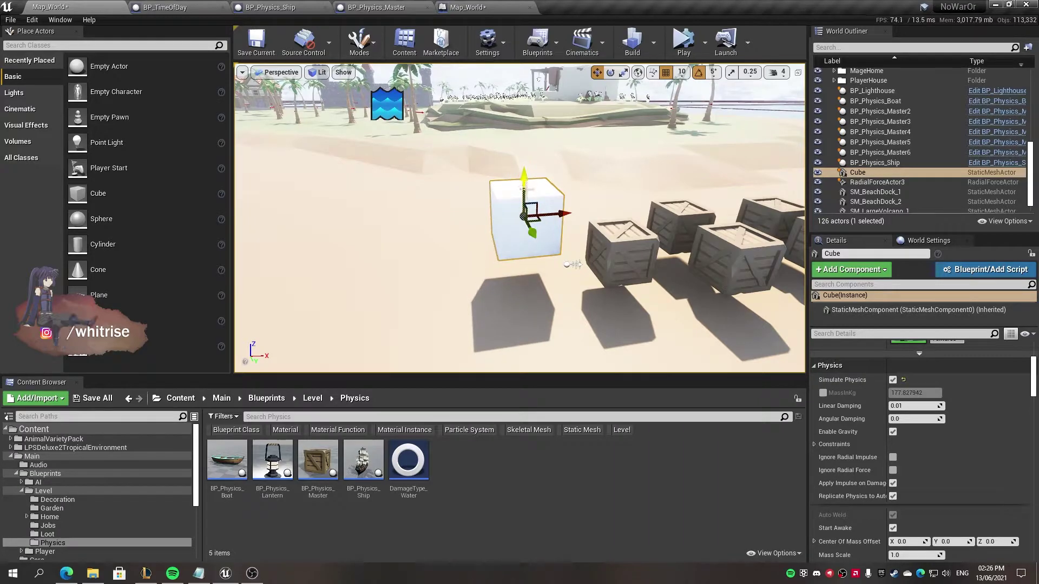
Step: Lower the cube toward the sand and play-test the level
drag(524, 180, 524, 201)
click(684, 43)
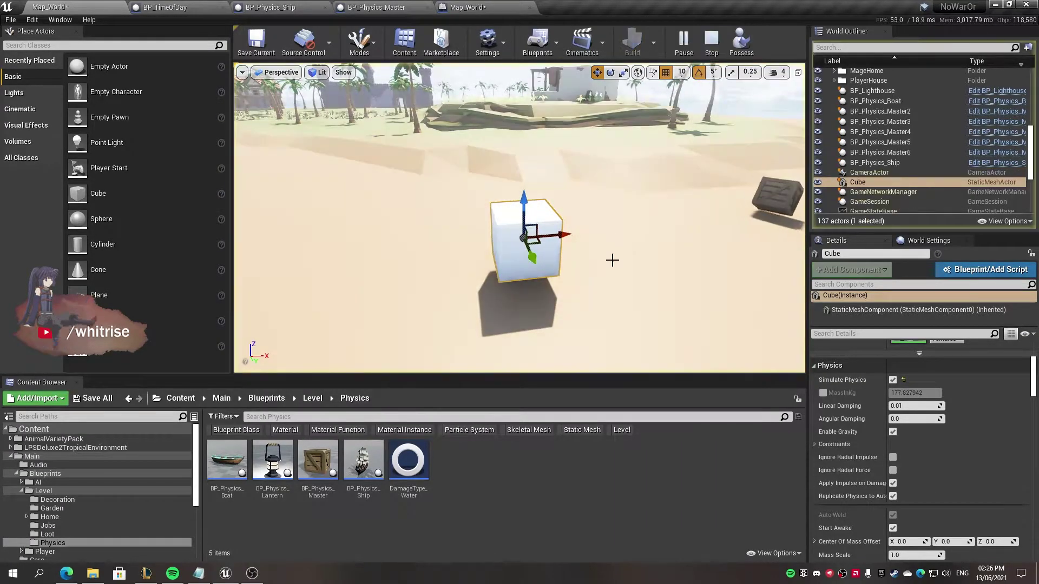
key(Escape)
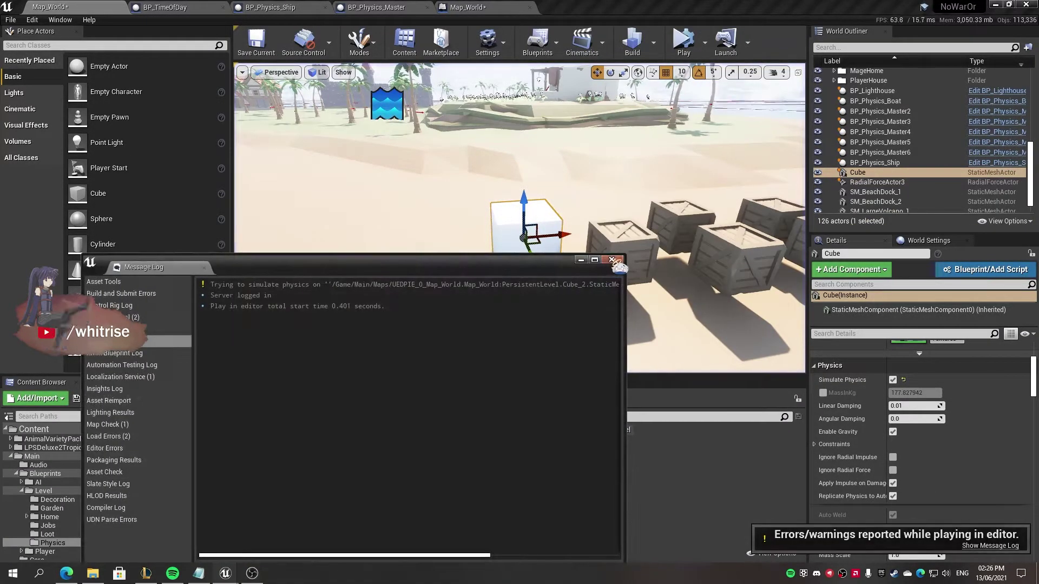
Step: Close the Message Log of physics errors and open the Cube static mesh for editing
drag(407, 573, 541, 567)
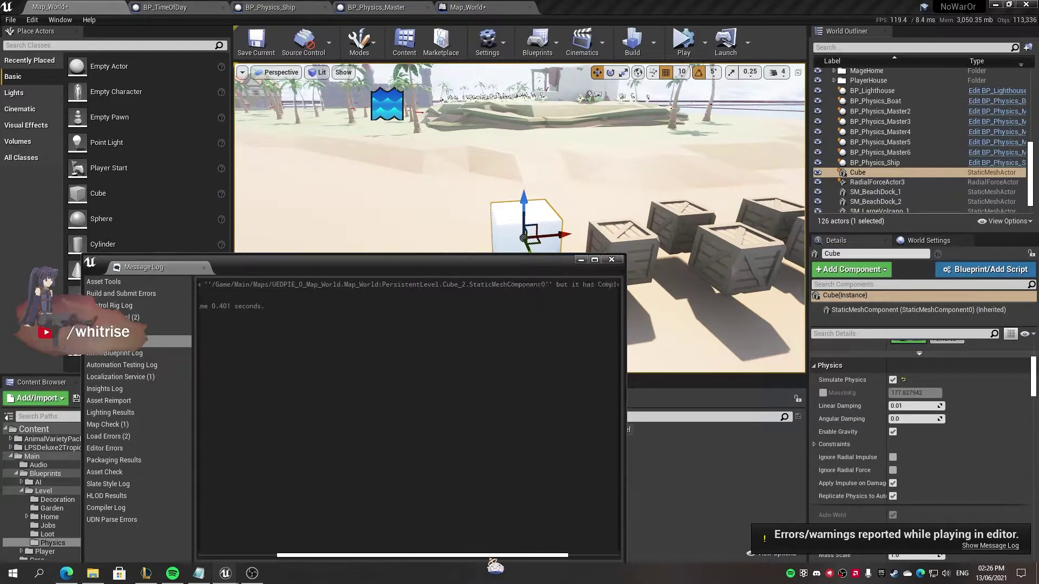
click(611, 259)
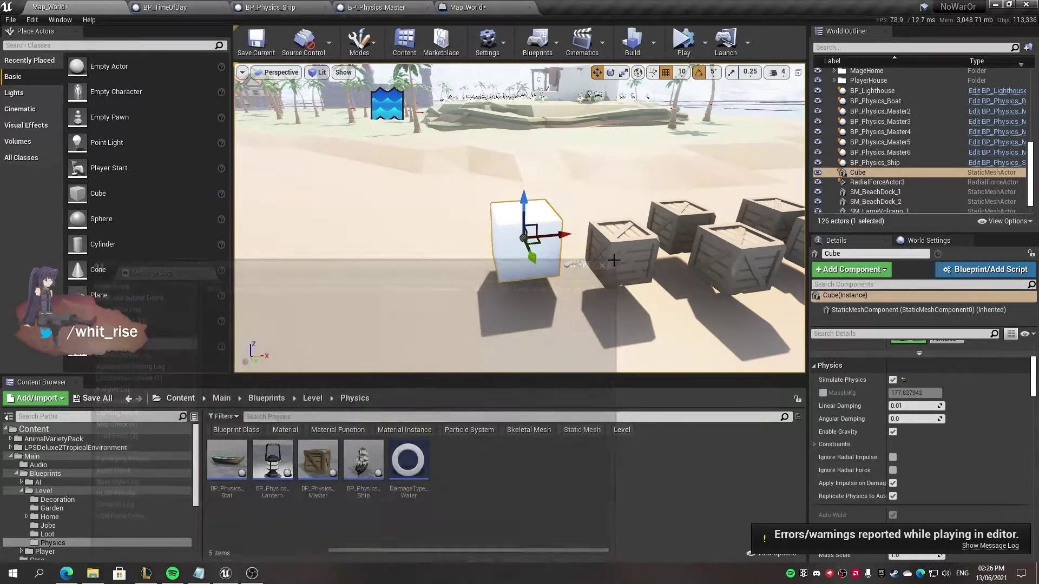
scroll(920, 433, up, 5)
double_click(914, 433)
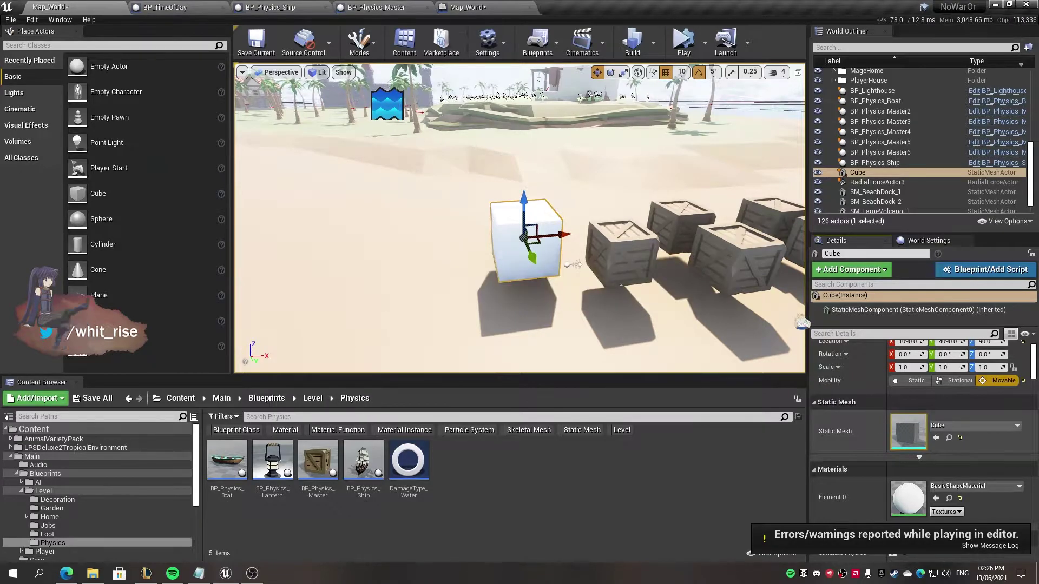
Step: Open Project Settings and review the Physics section
scroll(822, 310, down, 5)
scroll(822, 311, down, 5)
scroll(823, 310, down, 3)
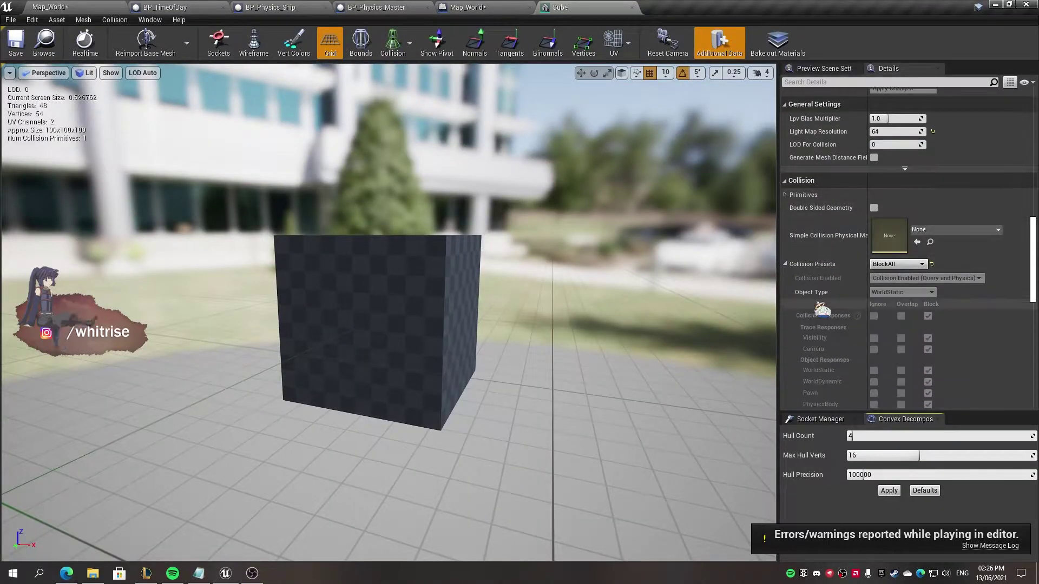
scroll(823, 311, down, 3)
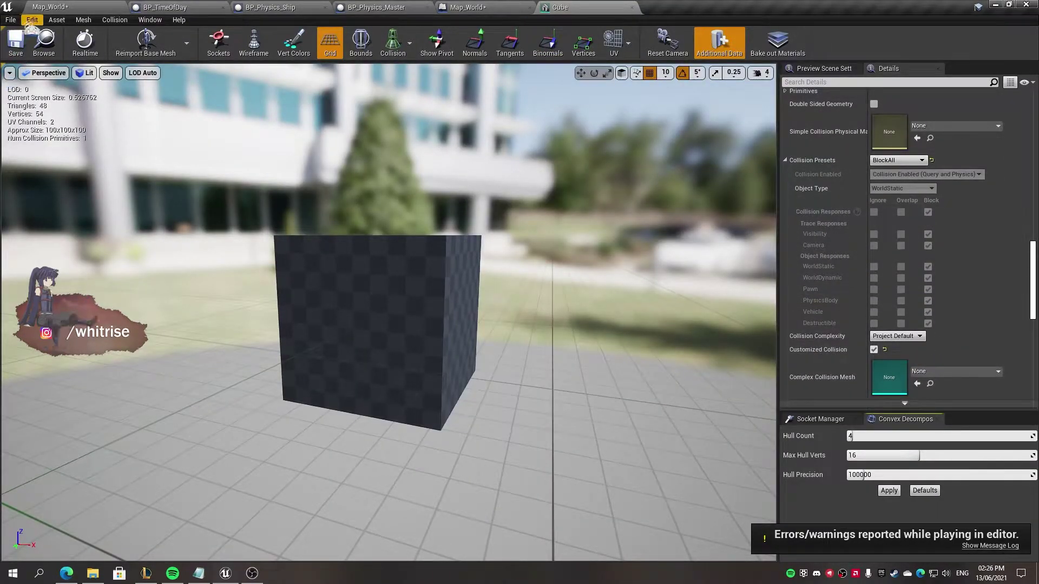
click(31, 22)
click(70, 145)
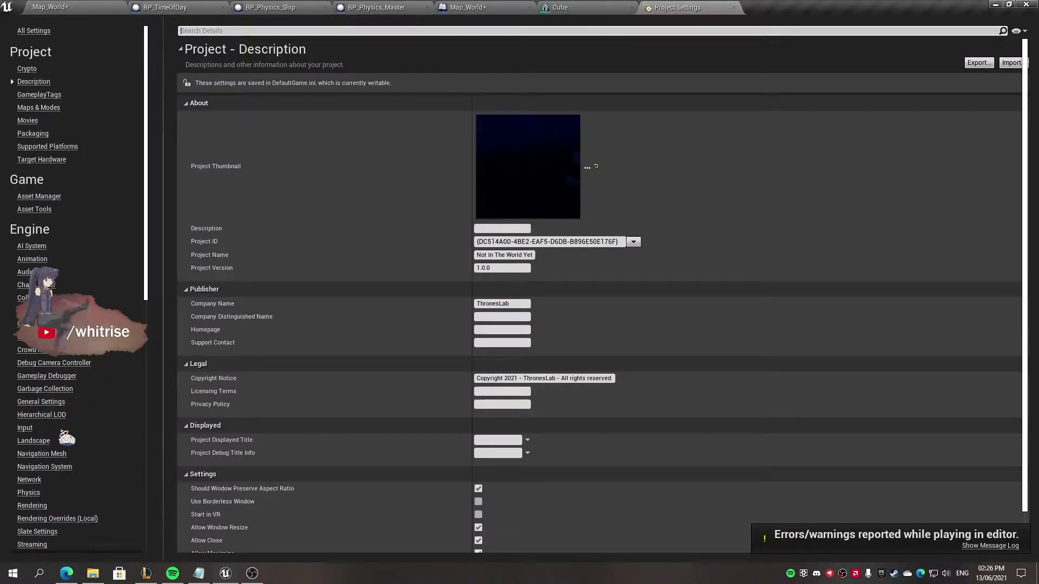
click(29, 493)
scroll(541, 352, down, 5)
scroll(579, 411, down, 1)
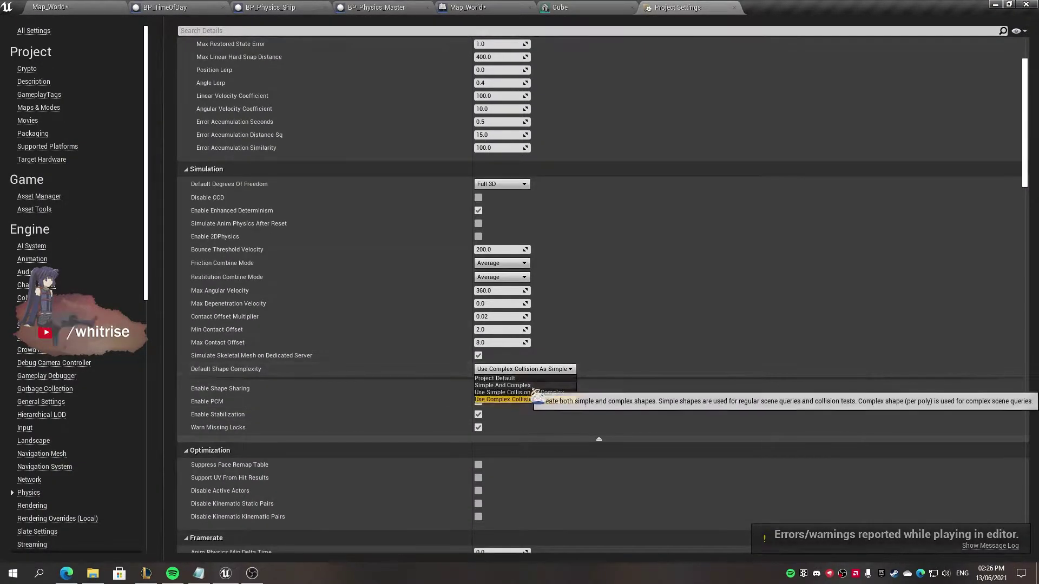
Step: Close Project Settings and the Cube mesh editor, then simulate the level
click(734, 7)
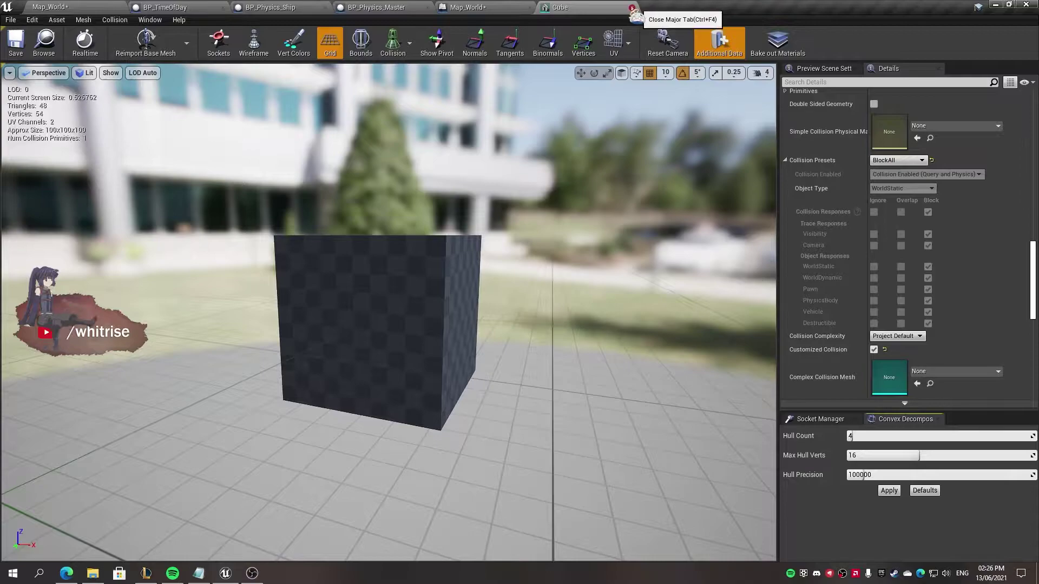
click(632, 8)
click(683, 43)
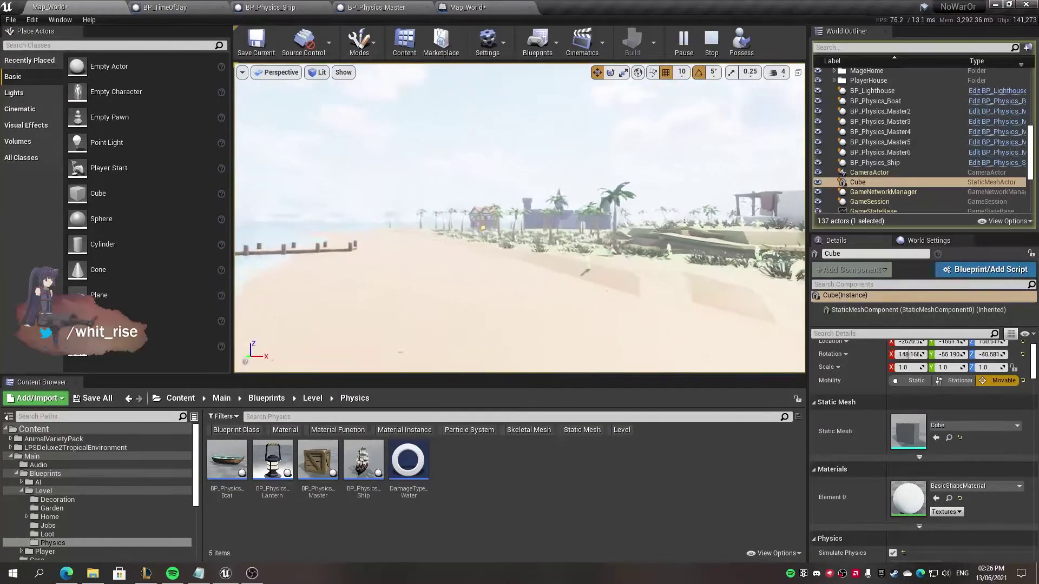
Step: Follow the flying white Cube during simulation, then bring the beach crates back into view
key(w)
key(f)
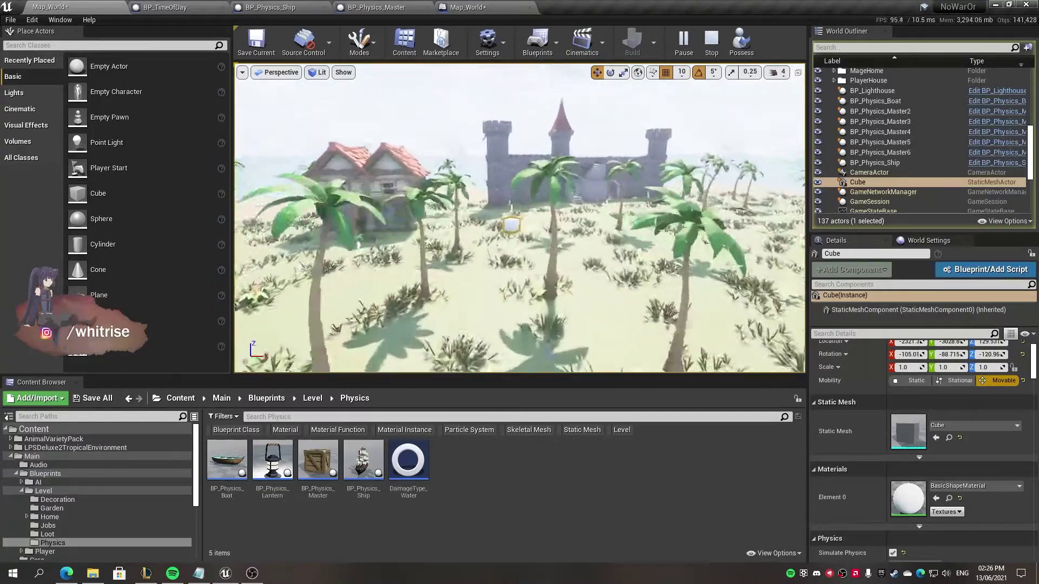
scroll(520, 216, down, 3)
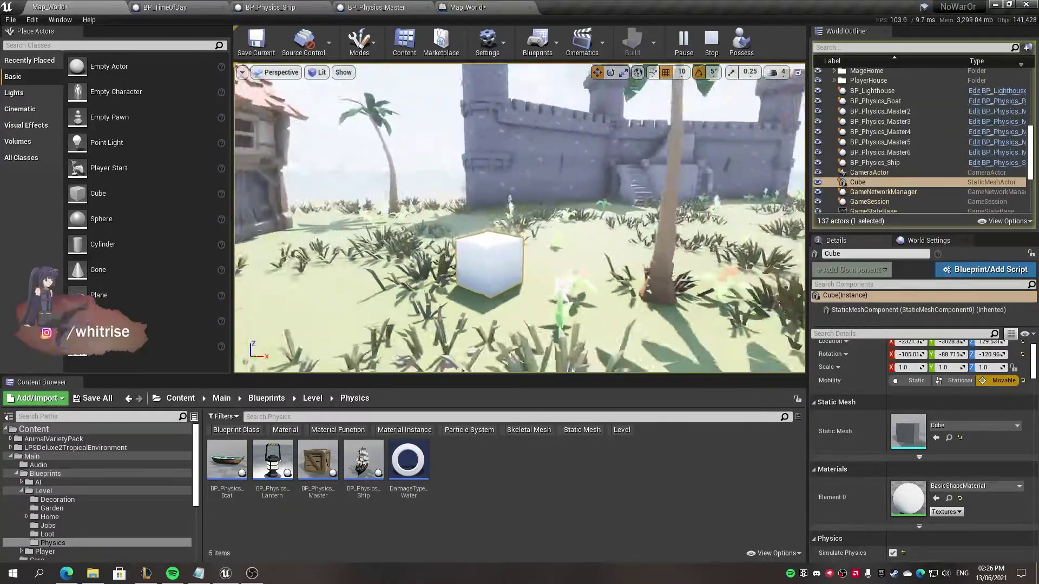
scroll(520, 216, down, 3)
scroll(519, 217, down, 3)
scroll(520, 216, down, 2)
key(f)
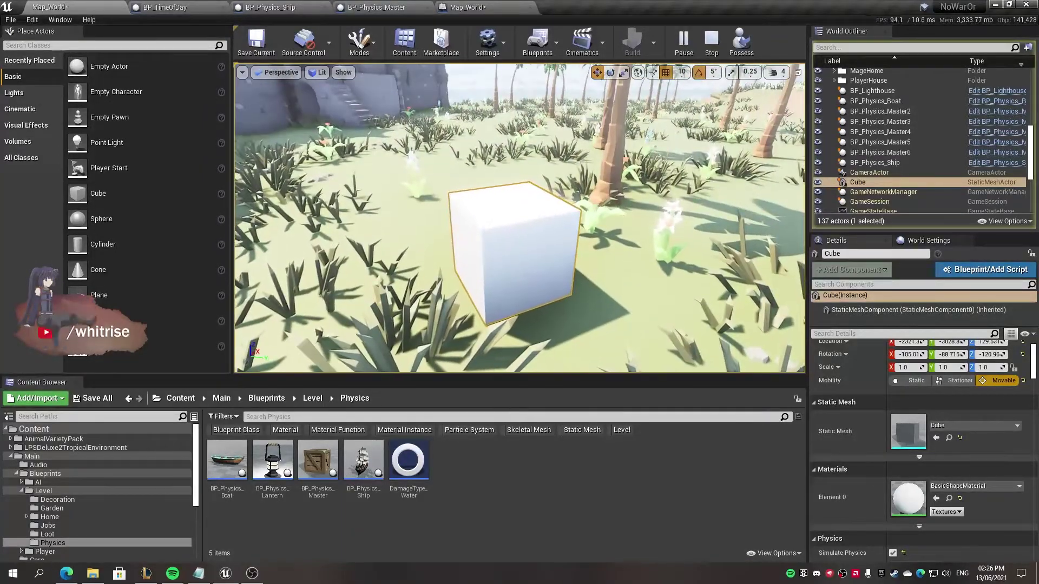
key(f)
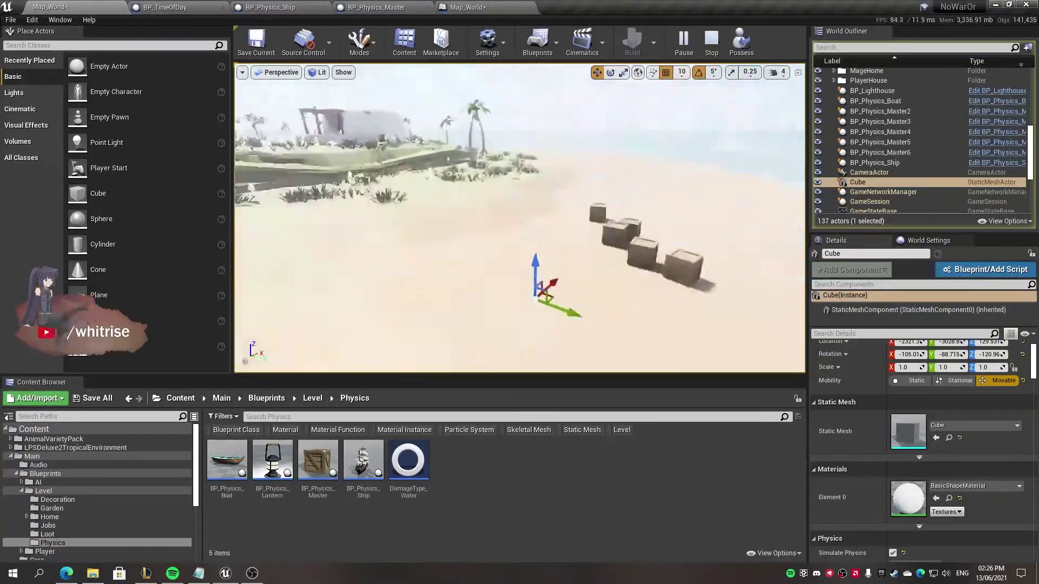
Step: Stop the simulation and delete the white test Cube
key(Escape)
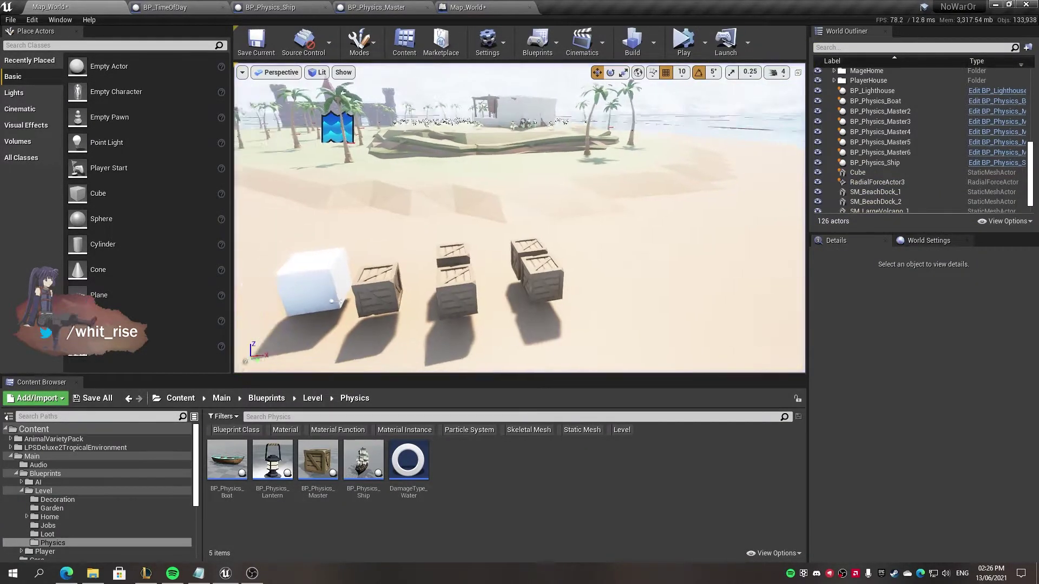
click(476, 273)
key(Delete)
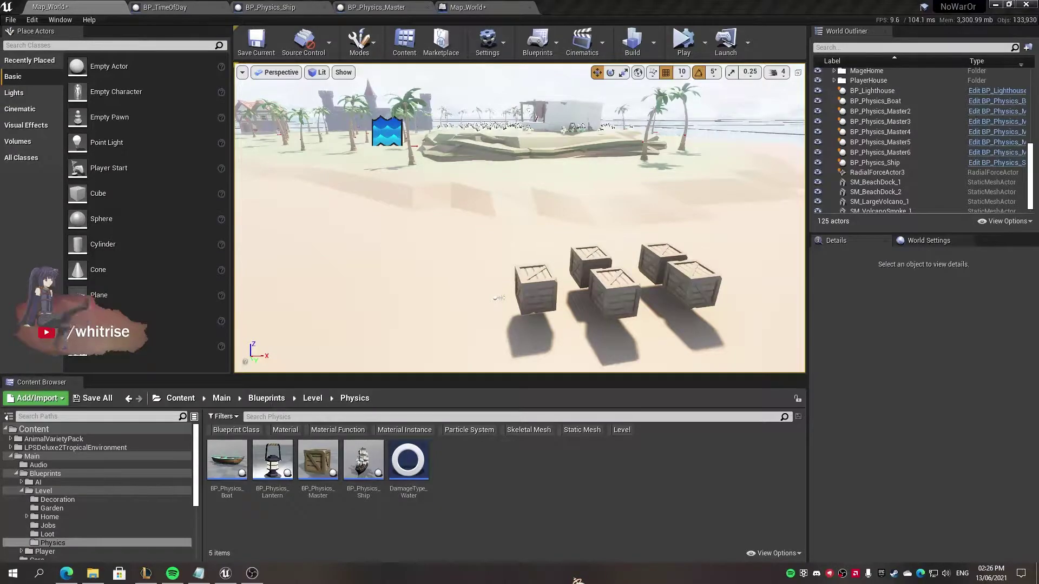
Step: In BP_Physics_Master, add an Add Force node targeting the Cube component
click(376, 7)
click(43, 47)
text(for)
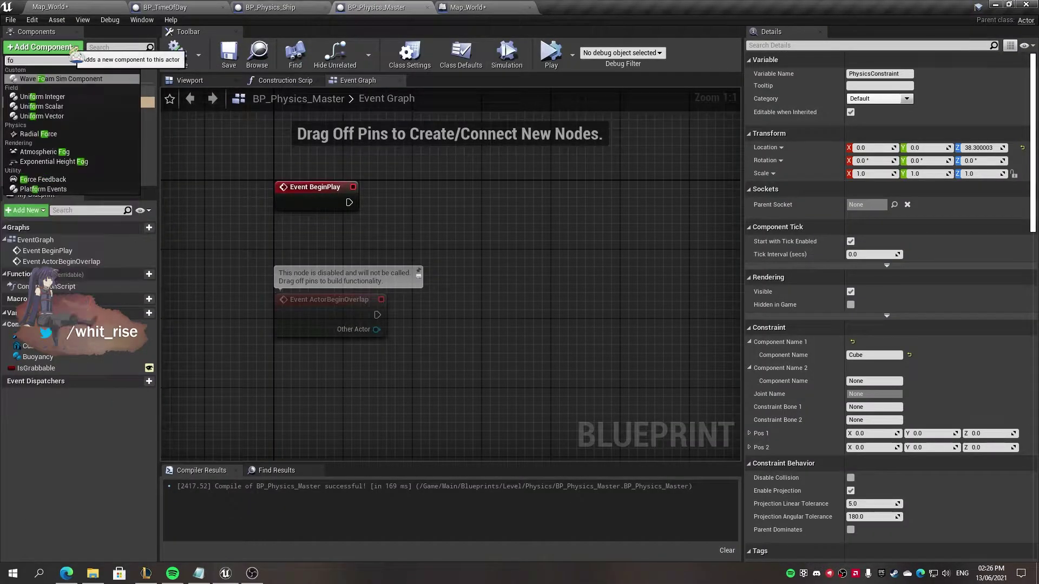
text(ce)
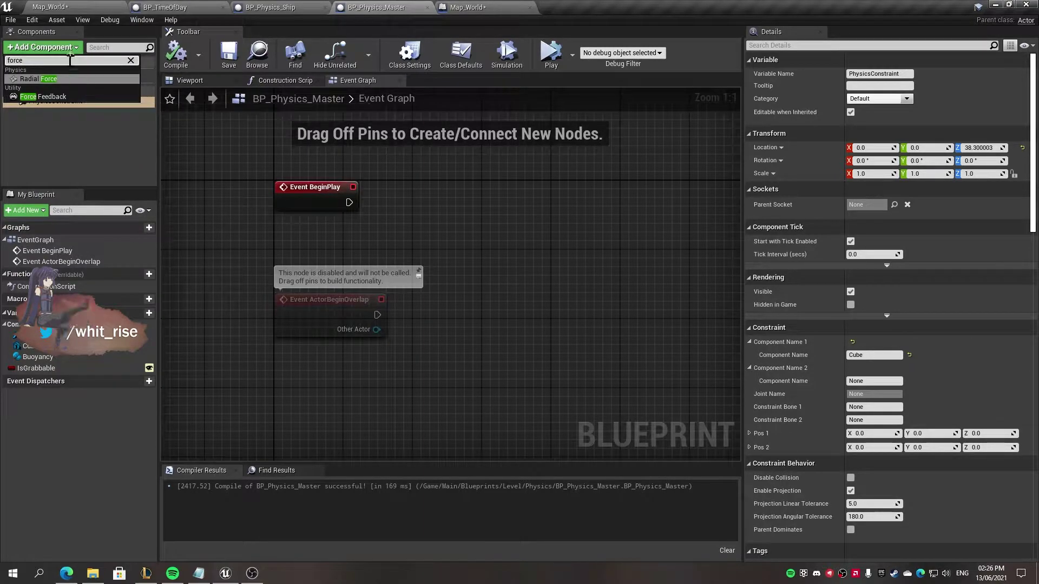
right_click(522, 347)
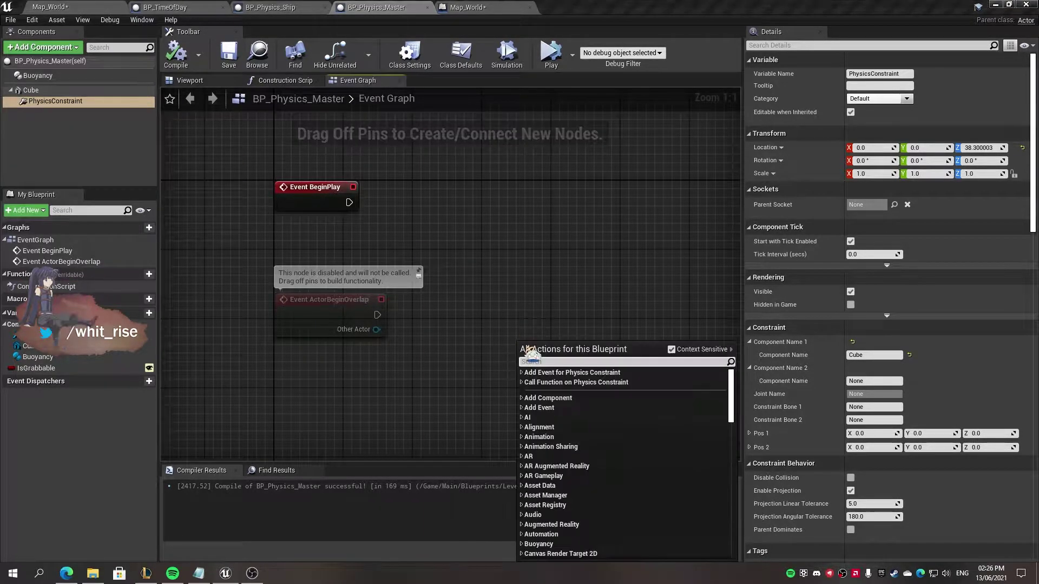
text(add force)
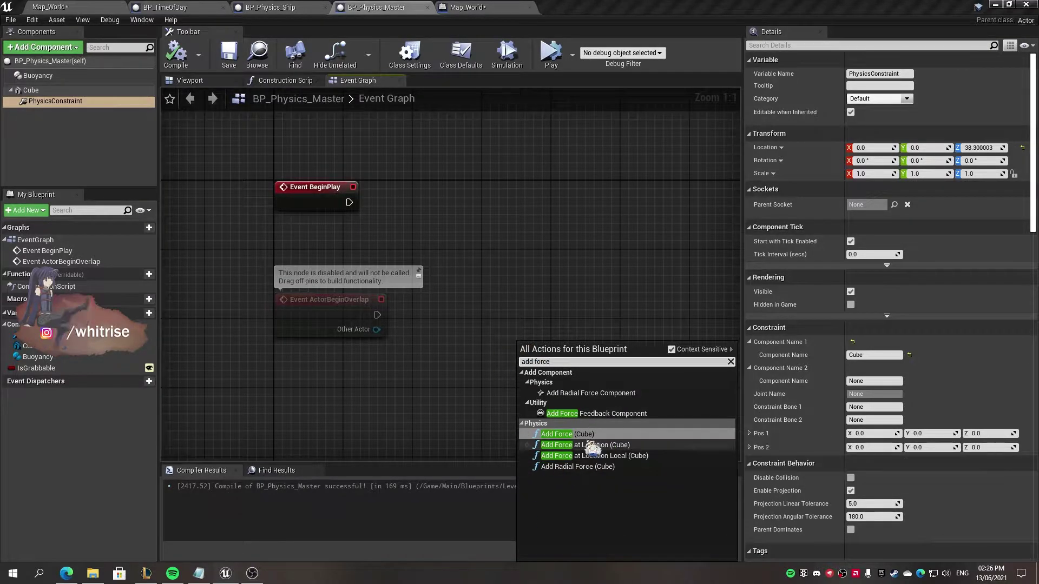
click(563, 434)
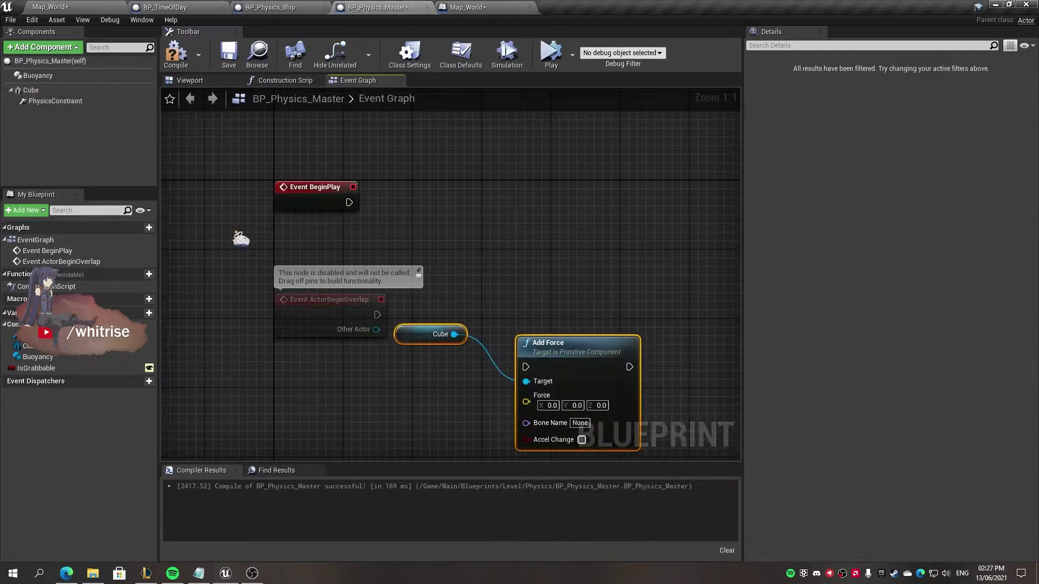
Step: Arrange the Cube getter and Add Force nodes neatly in the graph
right_drag(546, 259, 553, 189)
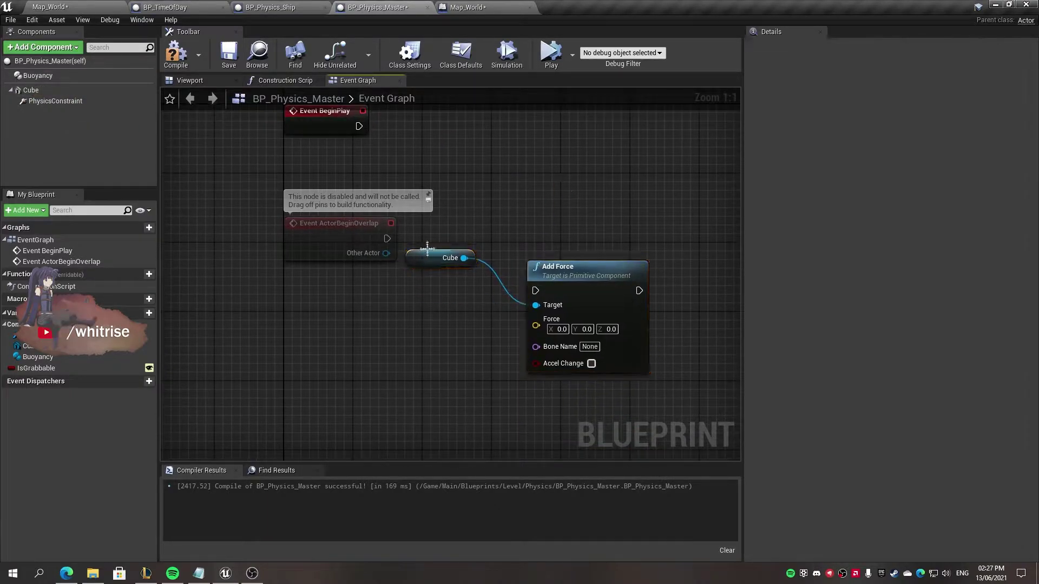
drag(428, 264, 327, 321)
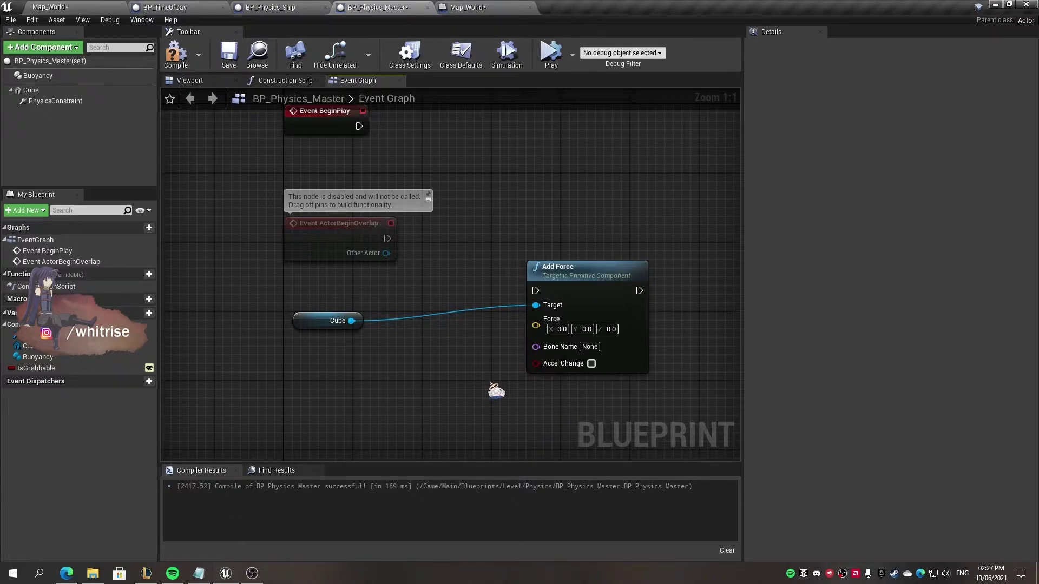
drag(301, 278, 665, 409)
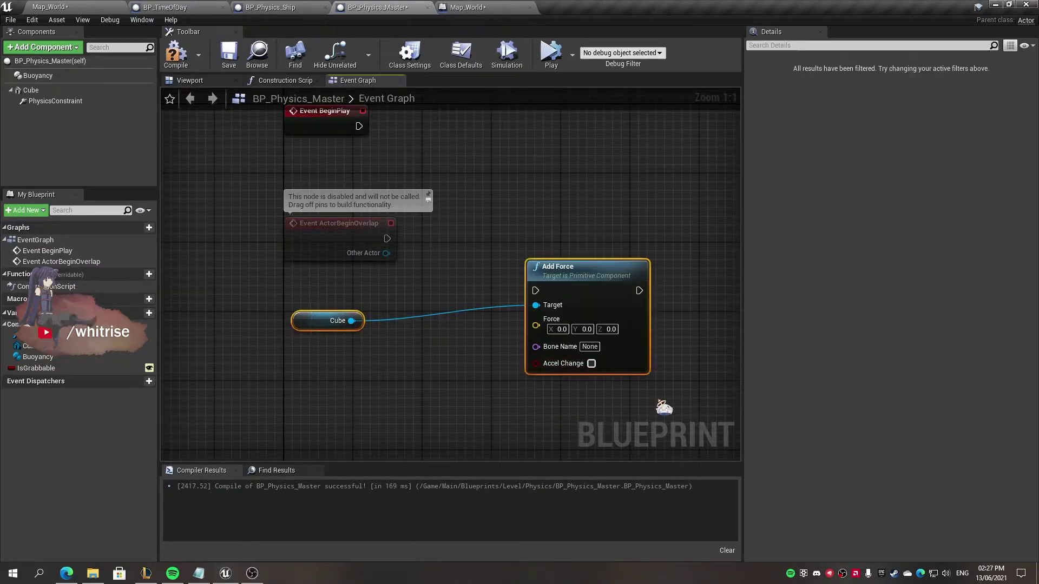
click(471, 391)
right_drag(349, 344, 367, 402)
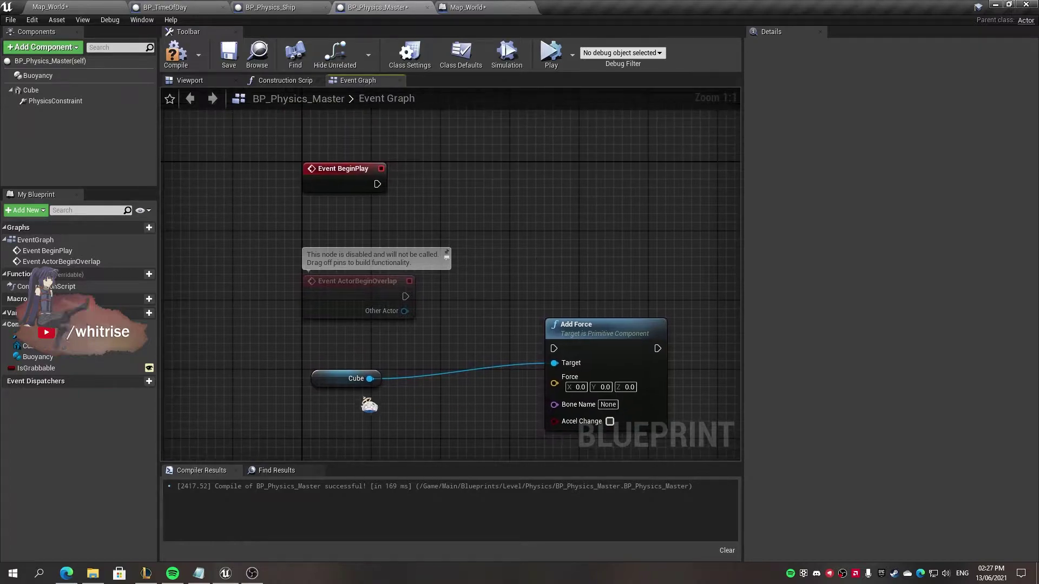
click(404, 341)
click(482, 297)
drag(579, 327, 544, 301)
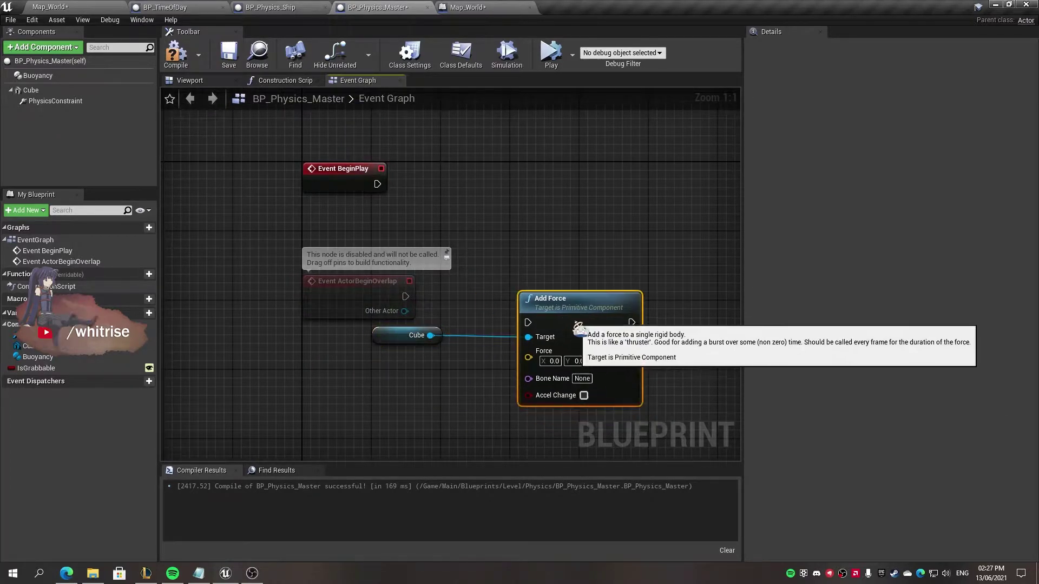
click(489, 364)
Step: Set Add Force's X to 500, drive it from BeginPlay, and compile and save
click(544, 361)
text(500)
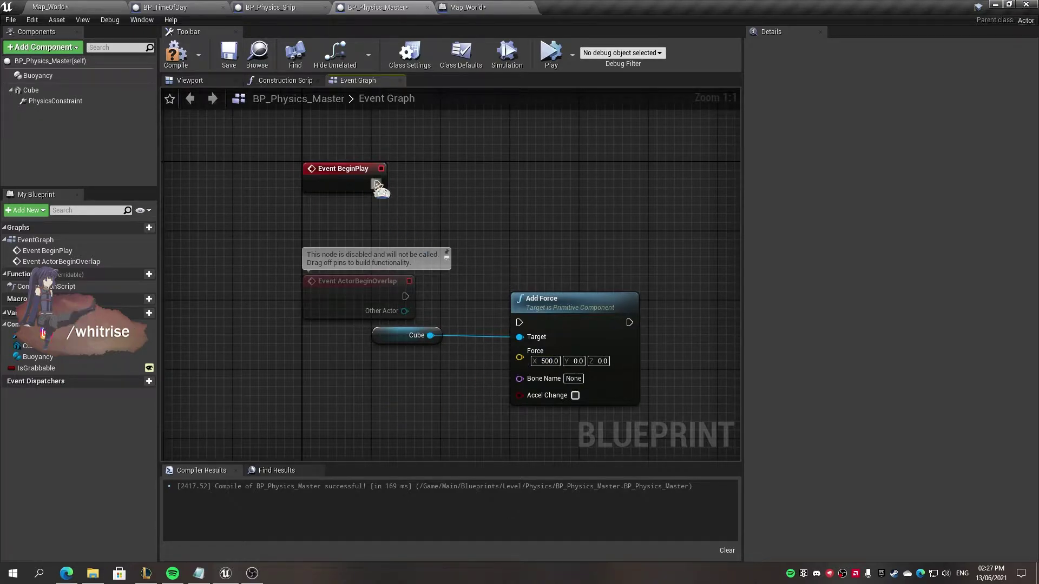
mouse_move(377, 185)
mouse_down()
mouse_move(520, 323)
mouse_move(531, 170)
mouse_up()
click(184, 60)
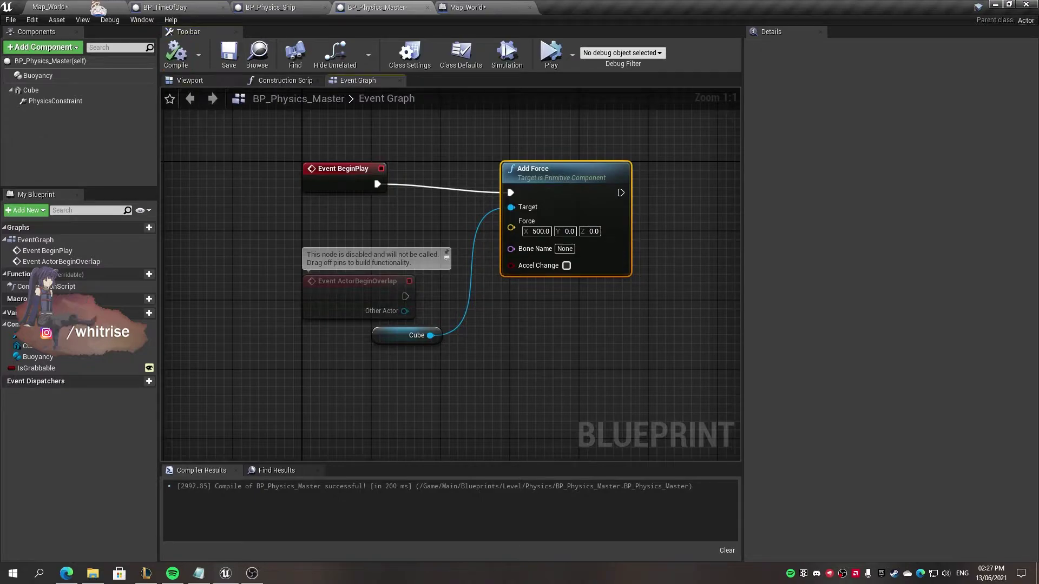
click(65, 7)
Step: Delete RadialForceActor3 from the level and play-test the crates
key(Delete)
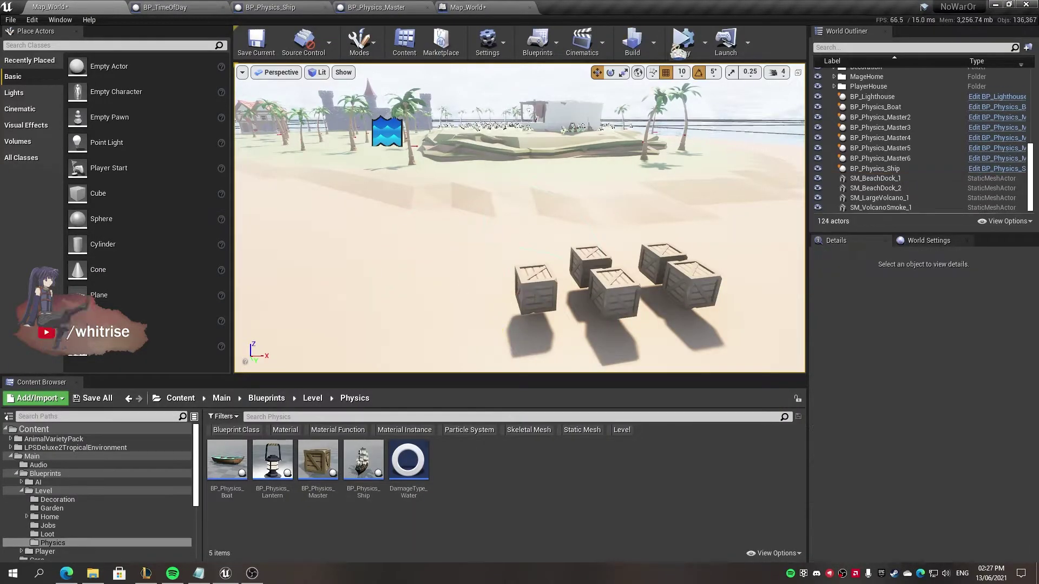
click(683, 46)
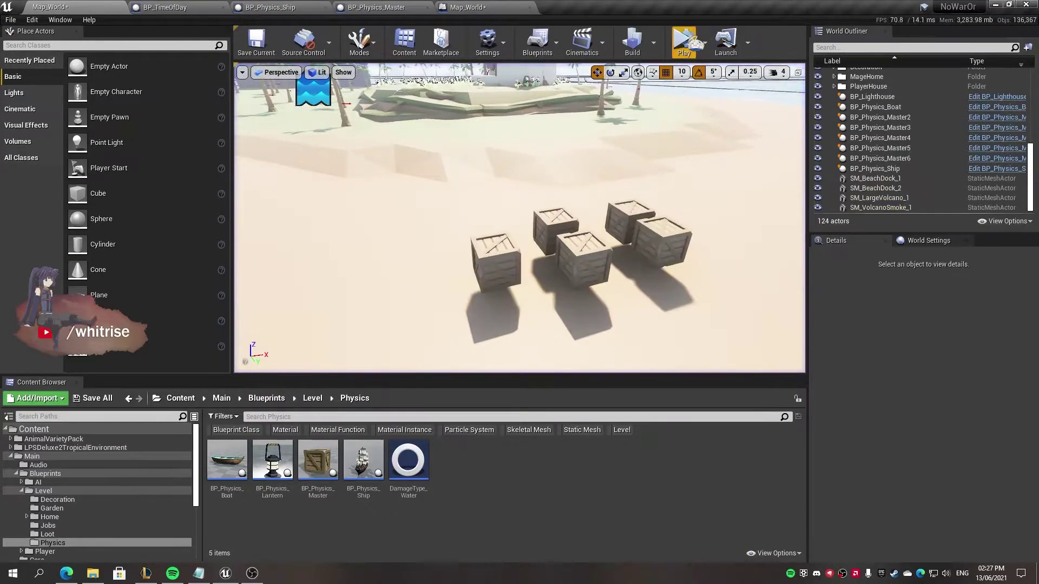
key(Escape)
Step: Enable Accel Change on the Add Force node in BP_Physics_Master
click(465, 7)
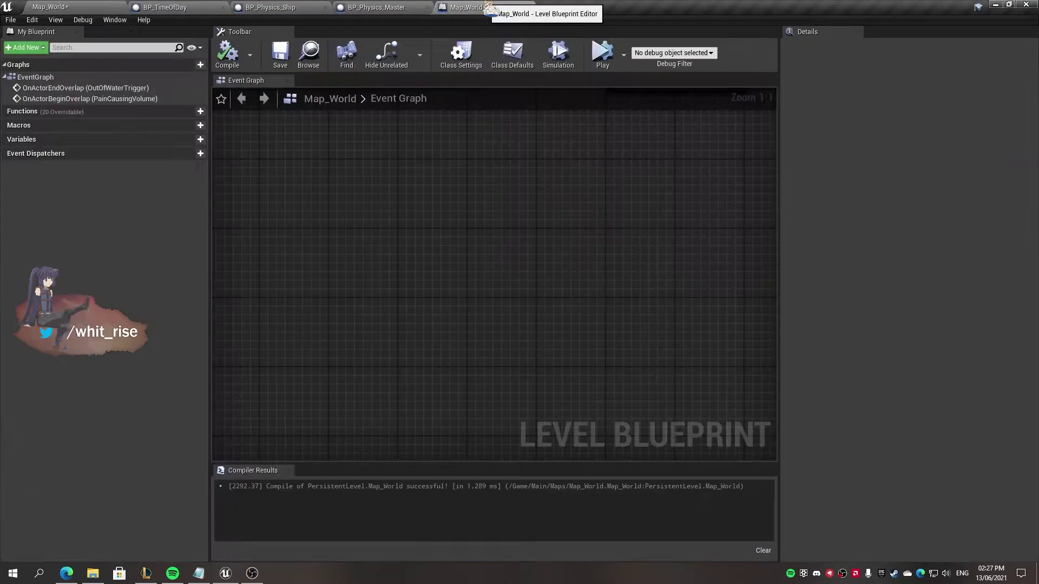
click(378, 7)
click(279, 9)
click(162, 7)
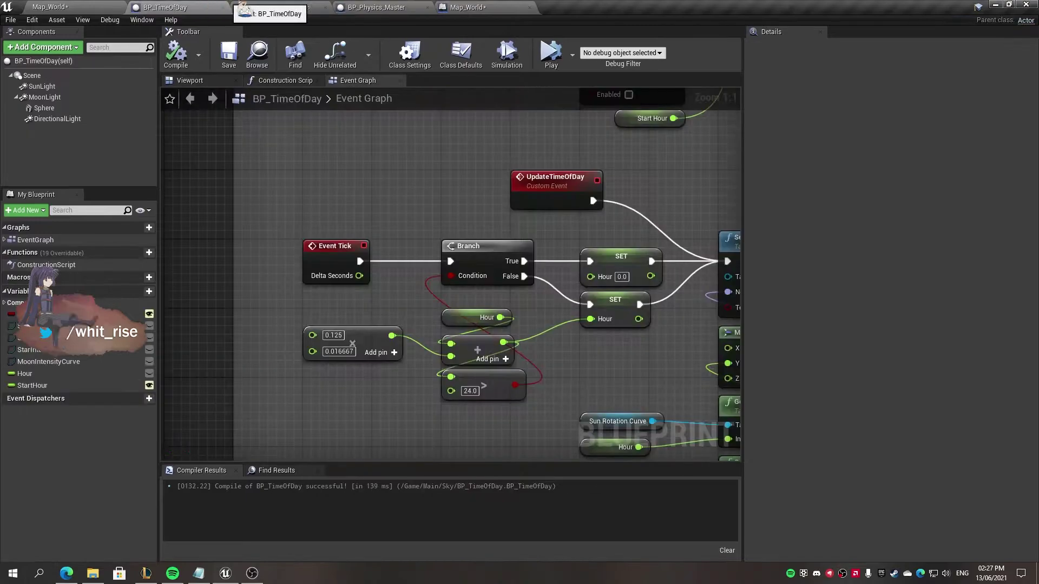
click(379, 7)
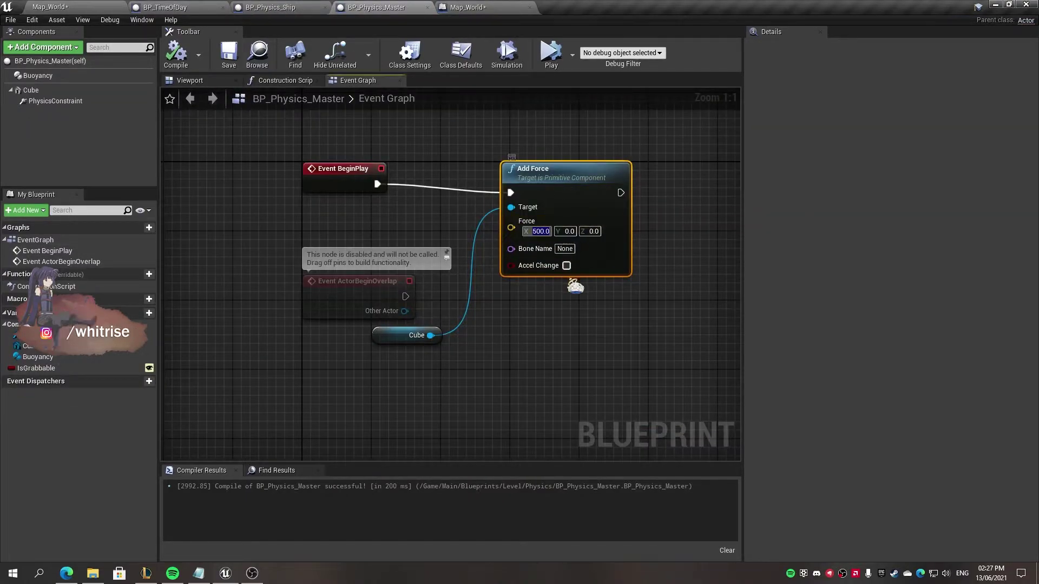
click(566, 266)
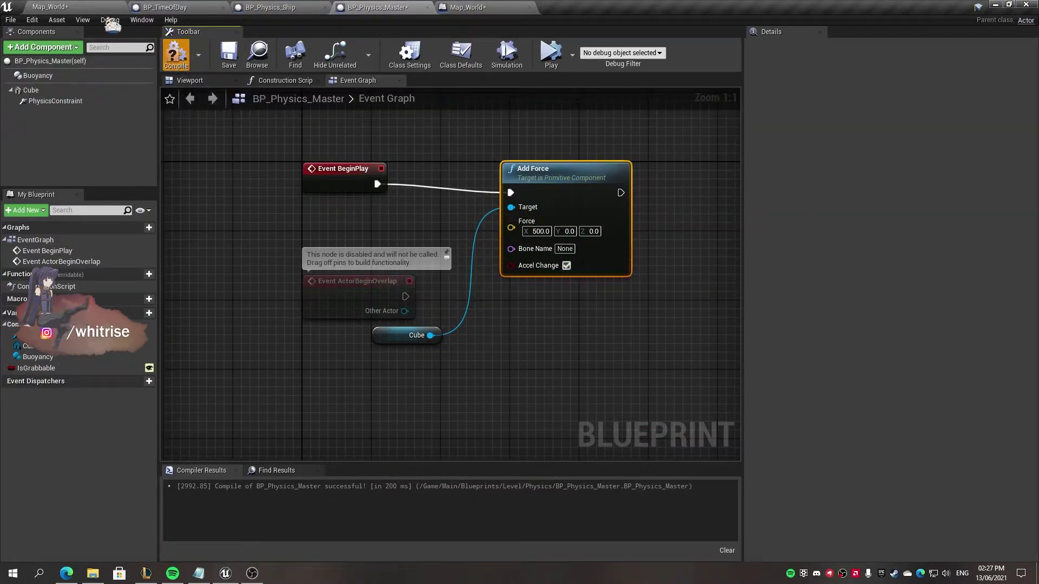
Step: Play the Map_World level again to test the Accel Change push
click(54, 7)
click(683, 43)
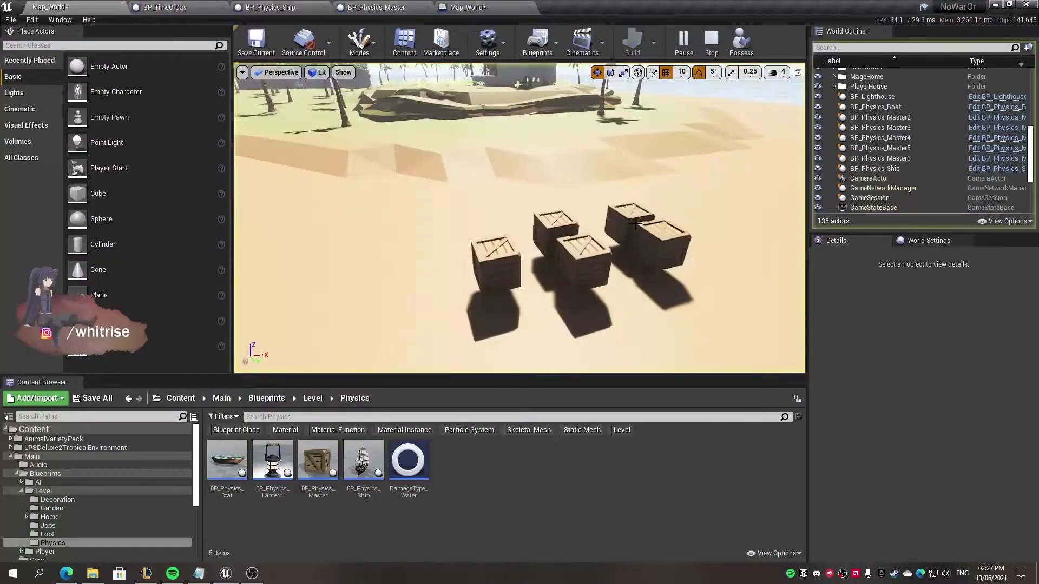
key(Escape)
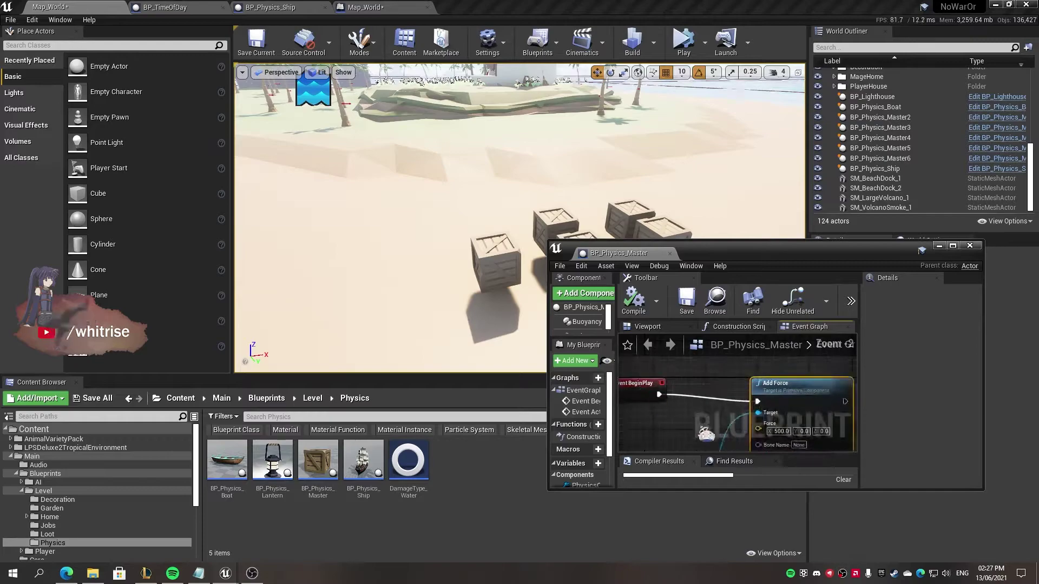
Step: Raise Add Force's Force X from 500 to 100000 and play-test the stronger push
click(752, 371)
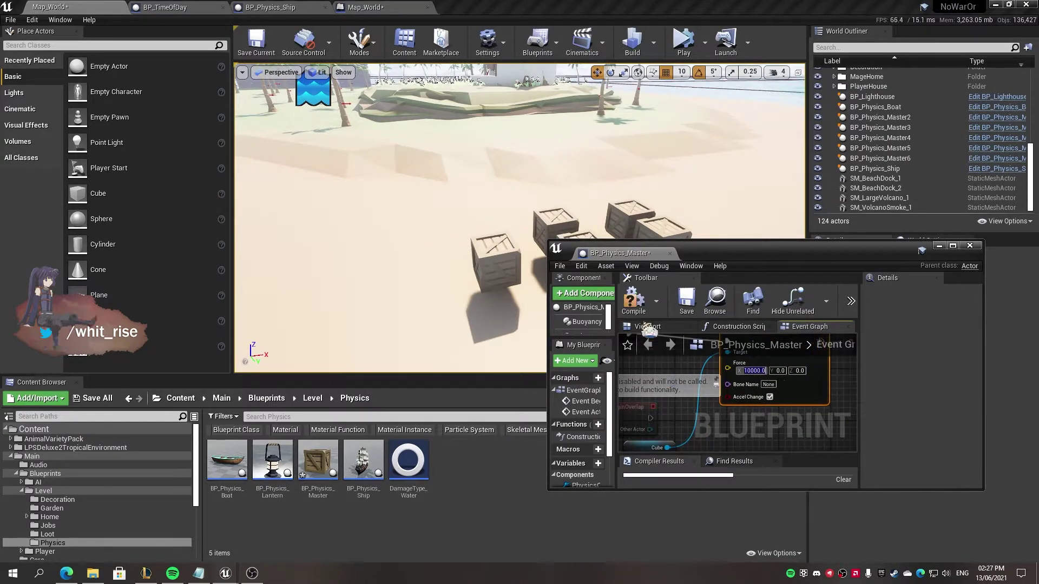
click(684, 41)
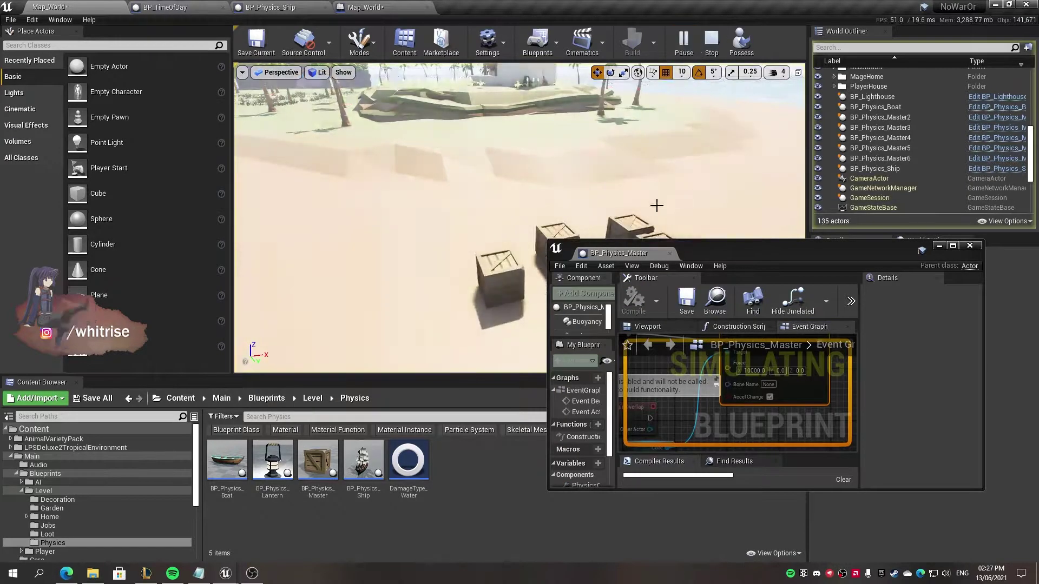
key(Escape)
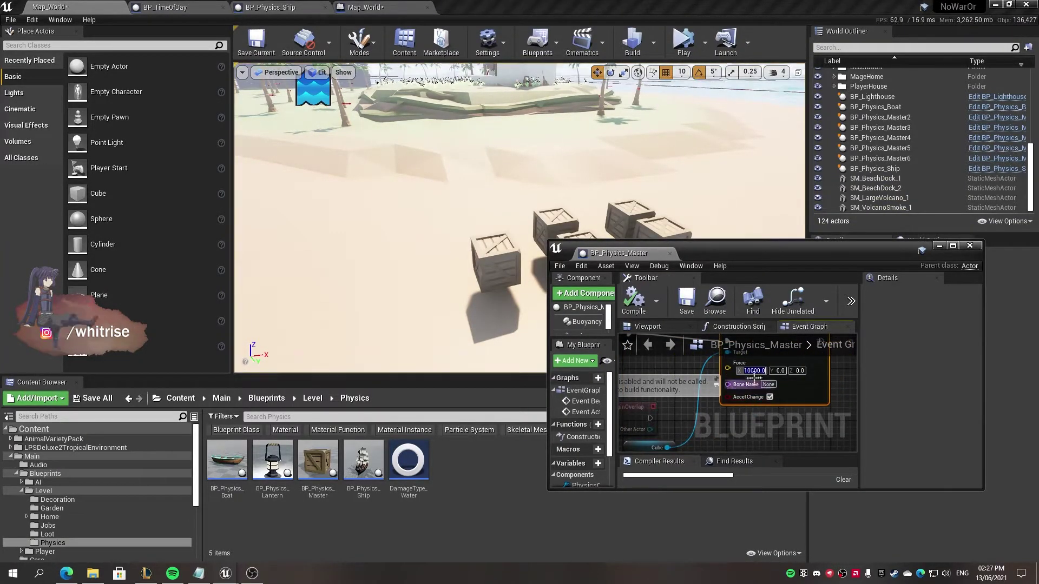
click(757, 401)
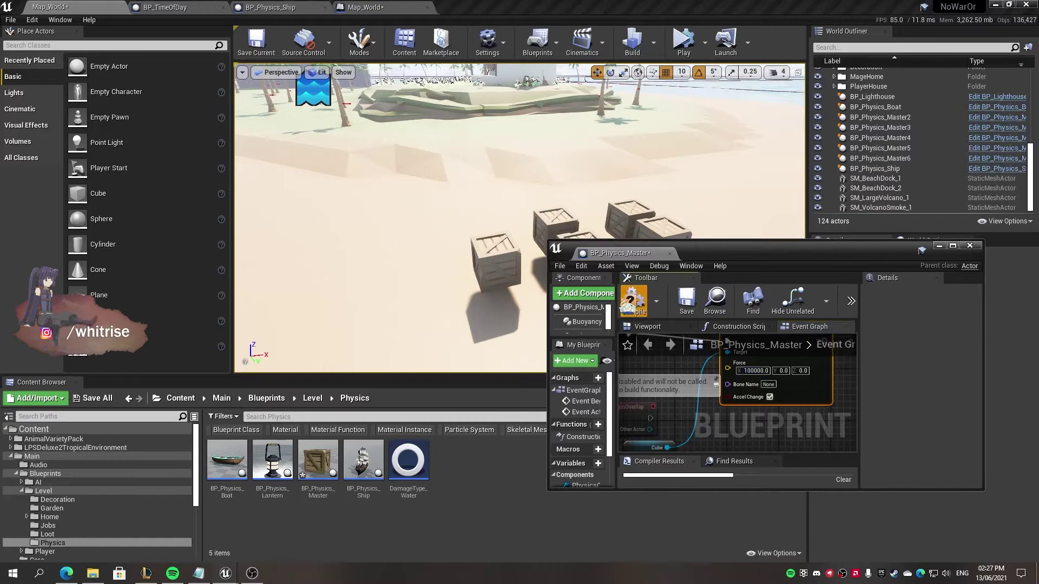
click(684, 40)
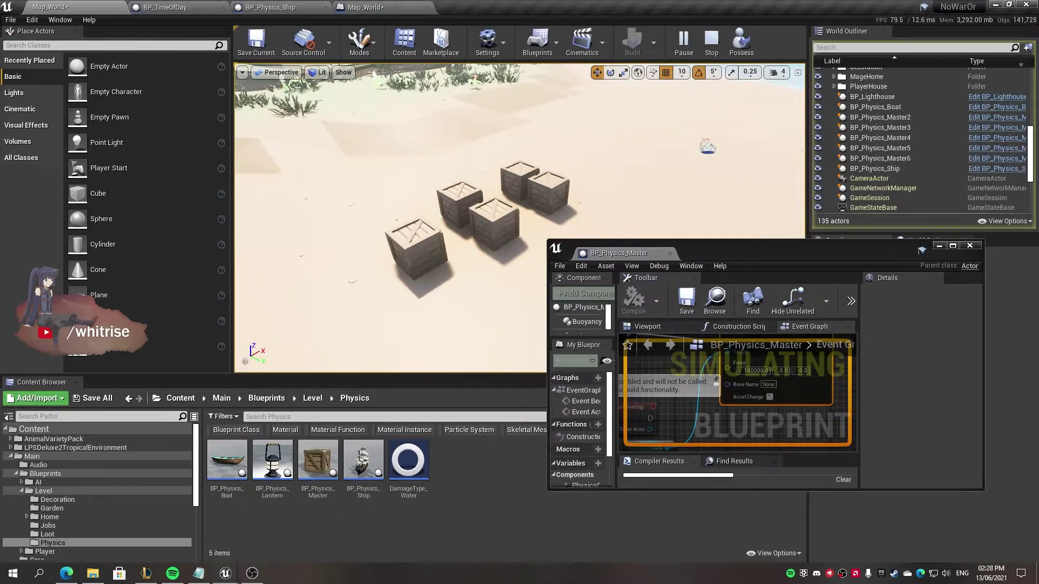
key(Escape)
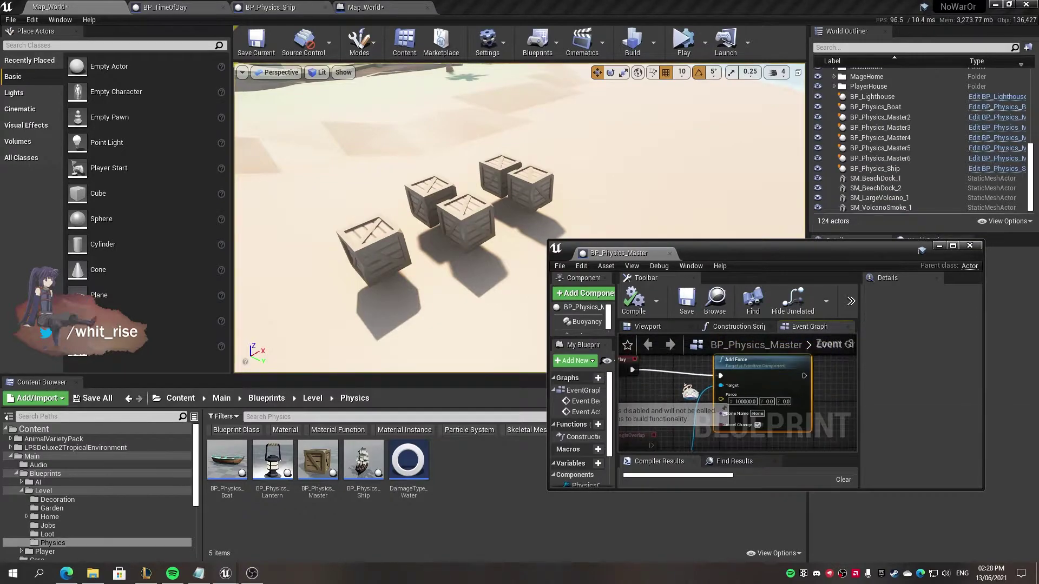
Step: Add an Add Impulse node for the Cube, chained after Add Force
right_drag(690, 391, 747, 440)
text(impulse)
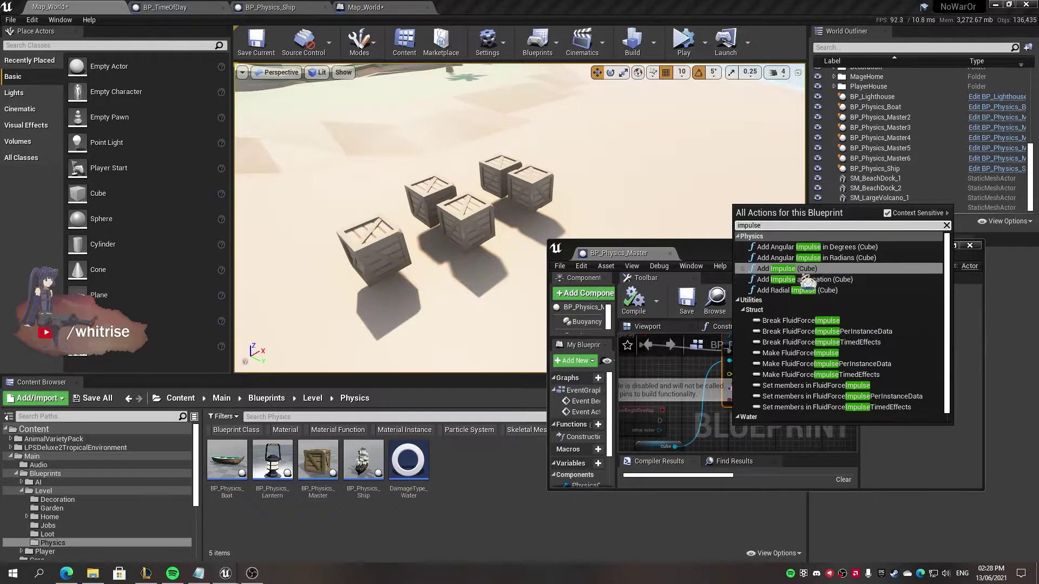
click(788, 269)
right_drag(730, 401, 718, 384)
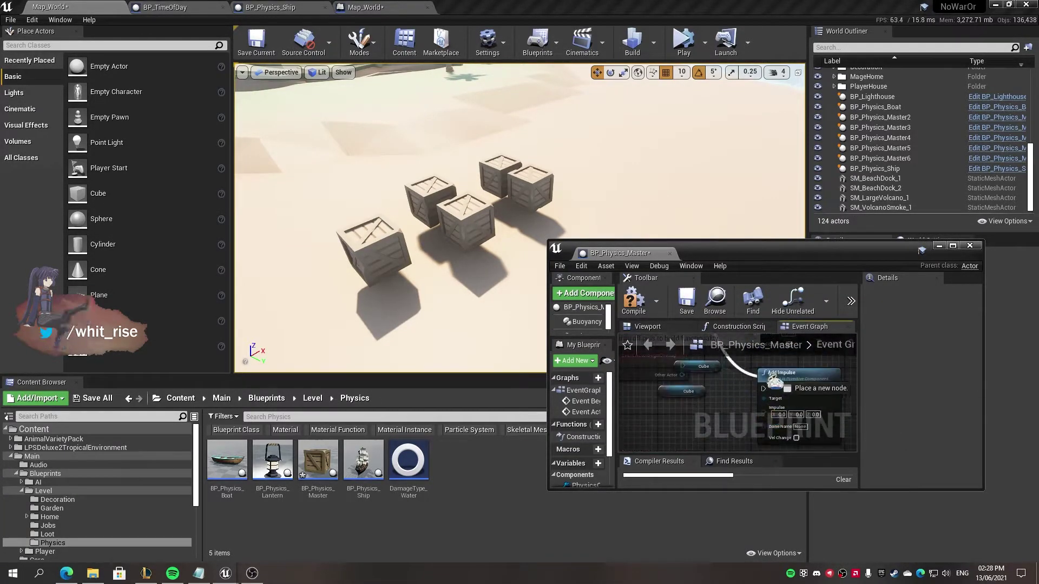
mouse_move(663, 362)
mouse_down()
mouse_move(765, 391)
mouse_move(766, 405)
mouse_up()
right_drag(703, 405, 736, 383)
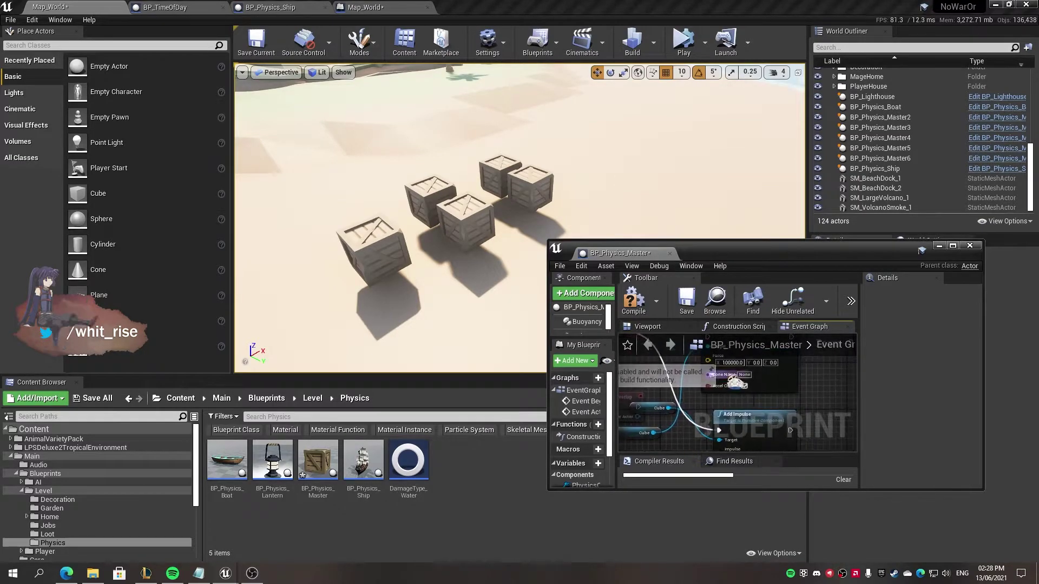
right_drag(695, 444, 754, 428)
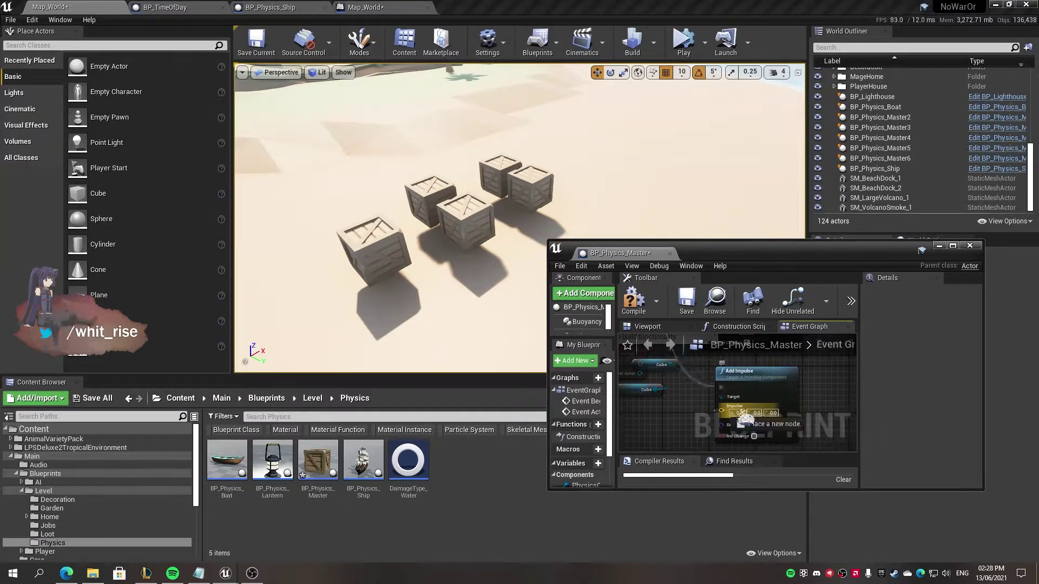
Step: Give Add Impulse an X impulse of 100000, compile, test-play, and enable Vel Change
text(1000000)
click(635, 303)
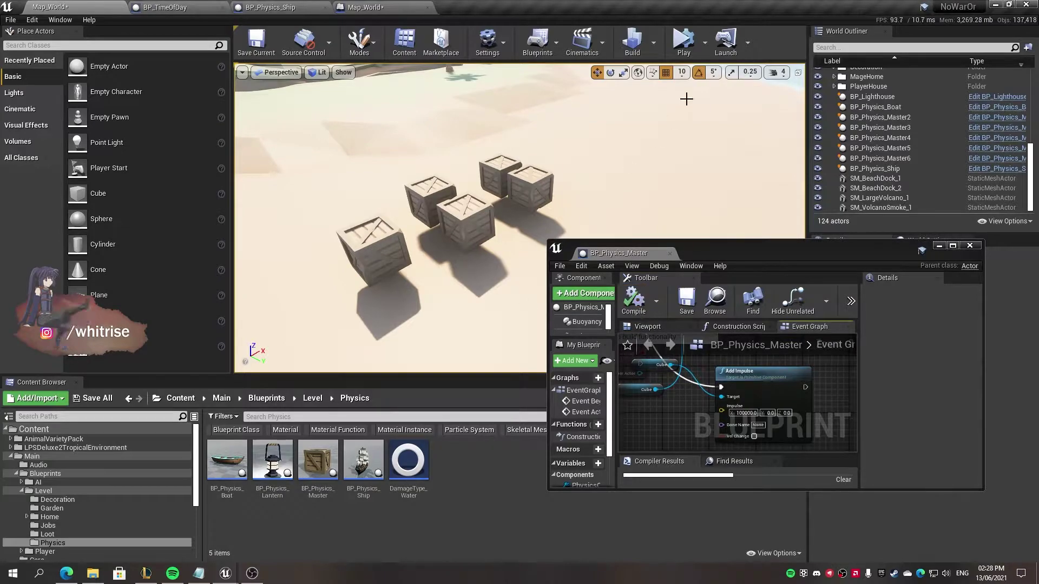
click(683, 41)
key(Escape)
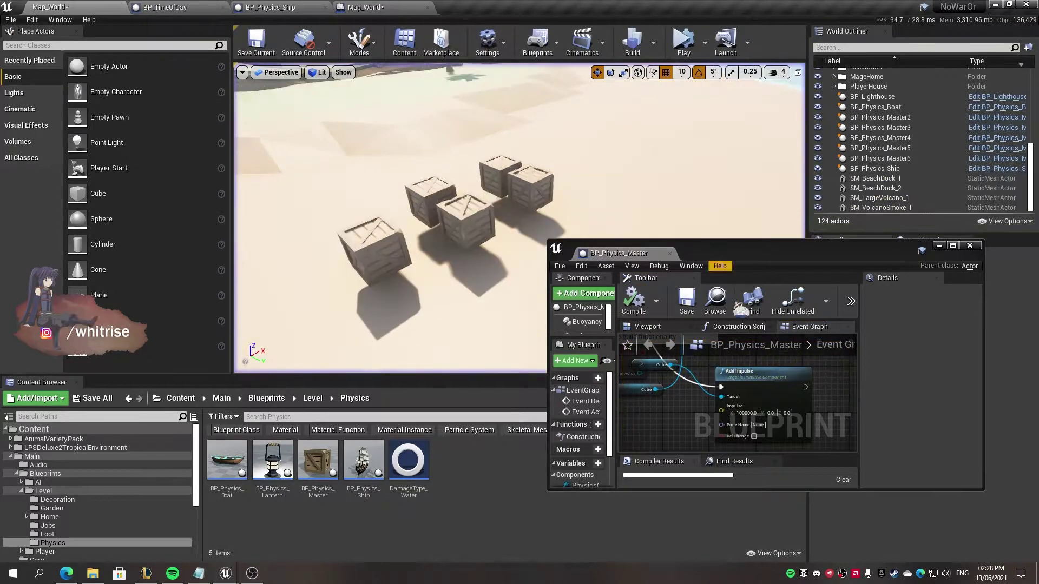
right_drag(757, 389, 754, 359)
click(750, 406)
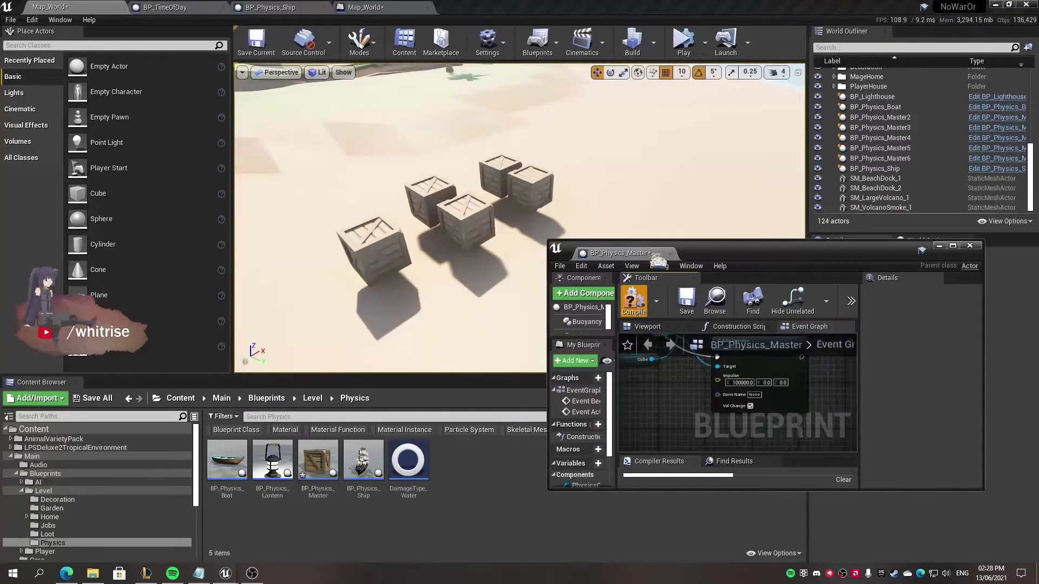
Step: Lower Add Impulse's X to 10000 and test-play the crates sliding across the sand
click(683, 41)
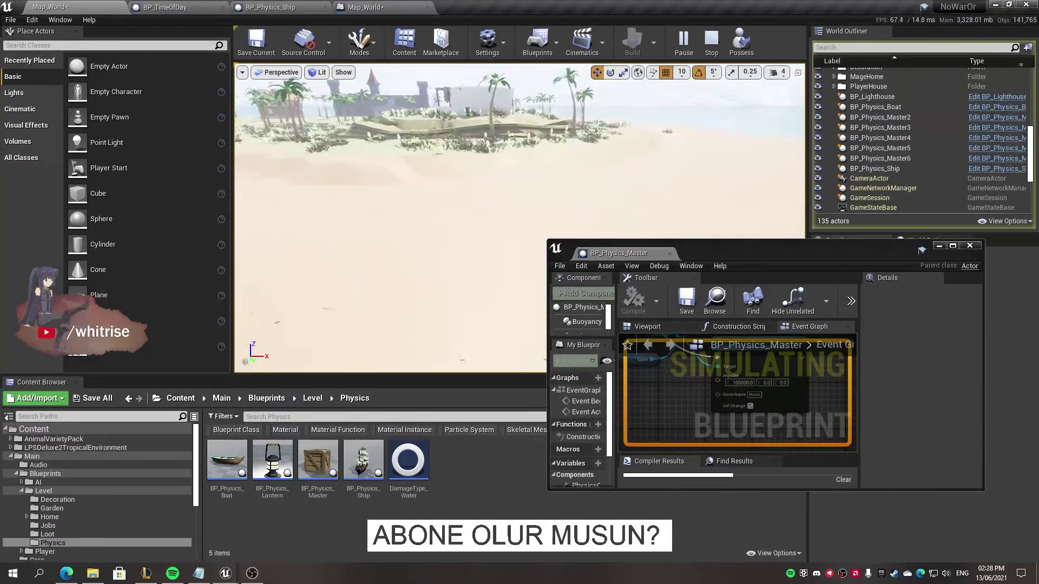
key(Escape)
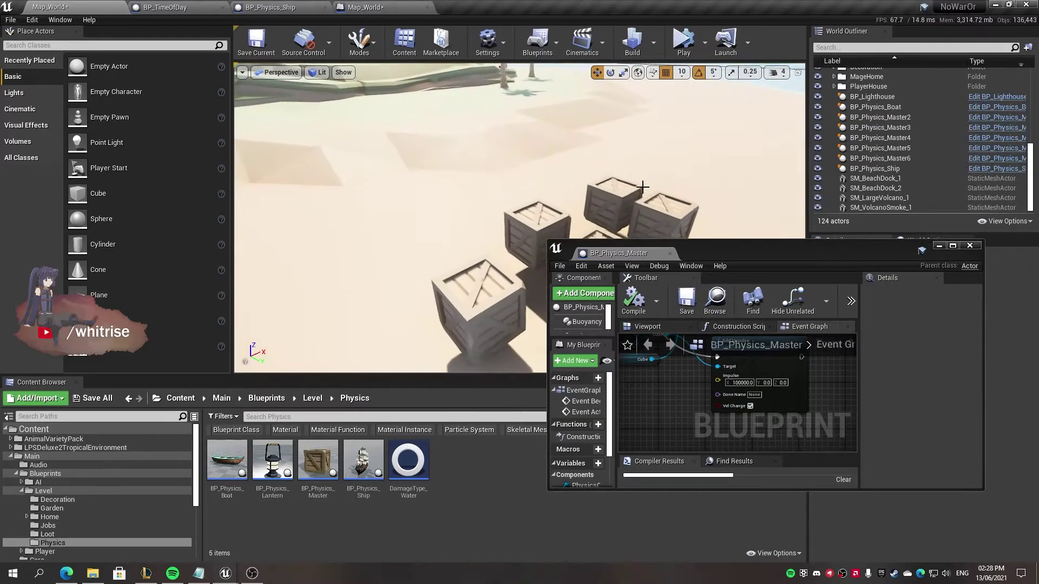
right_drag(643, 187, 642, 187)
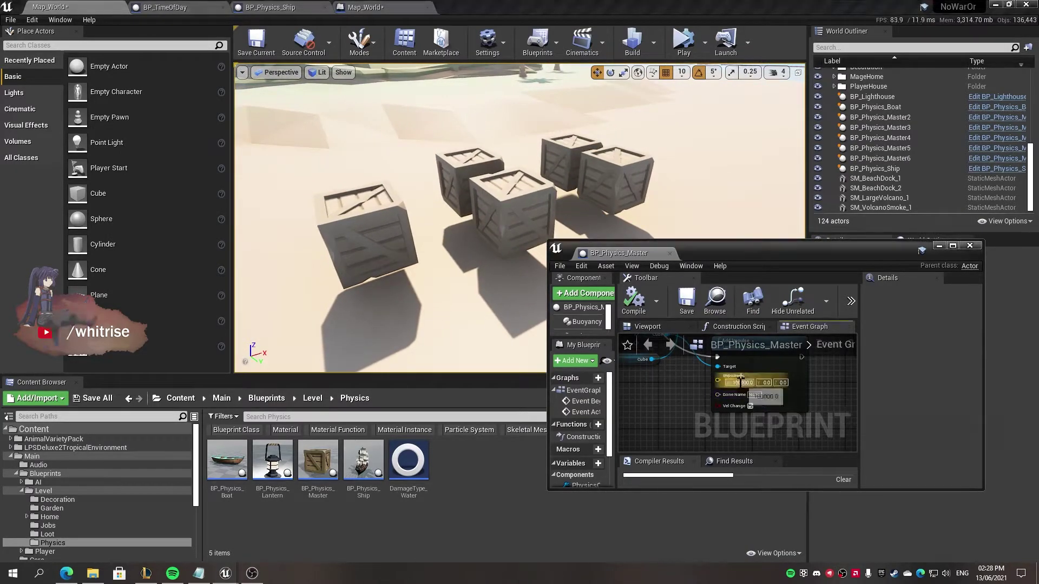
click(741, 382)
text(1)
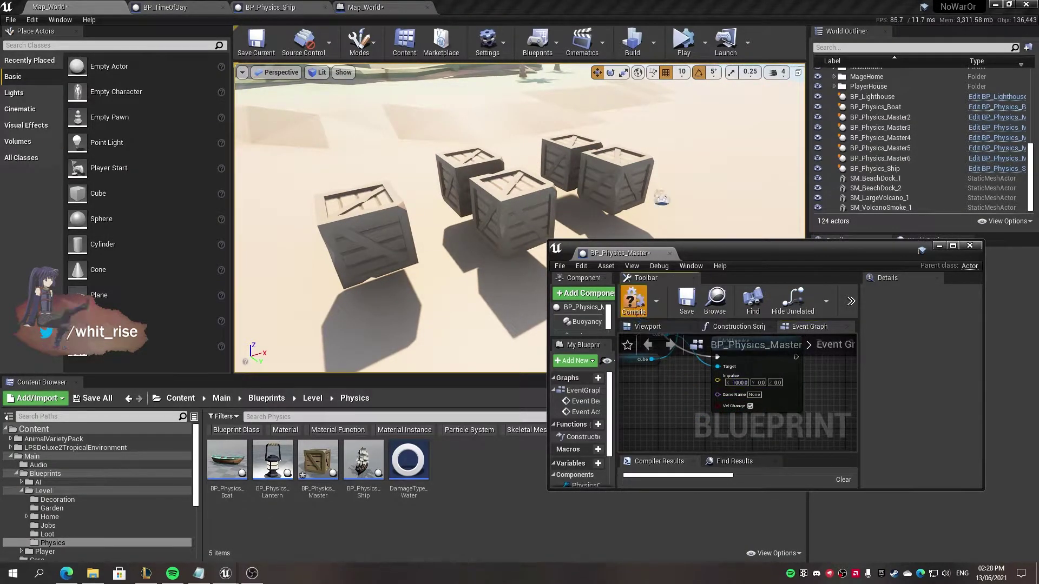
click(683, 43)
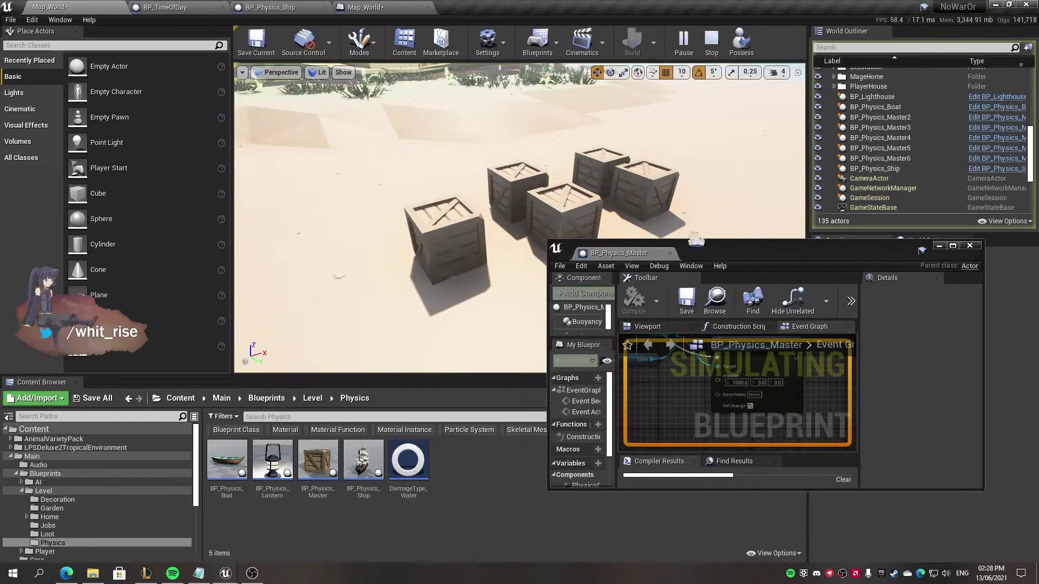
key(Escape)
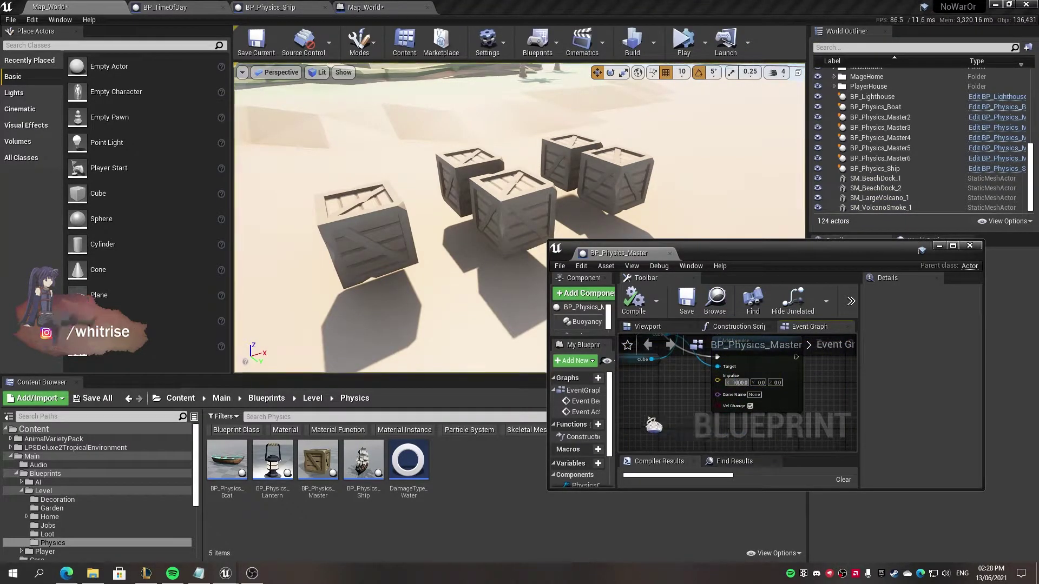
click(684, 43)
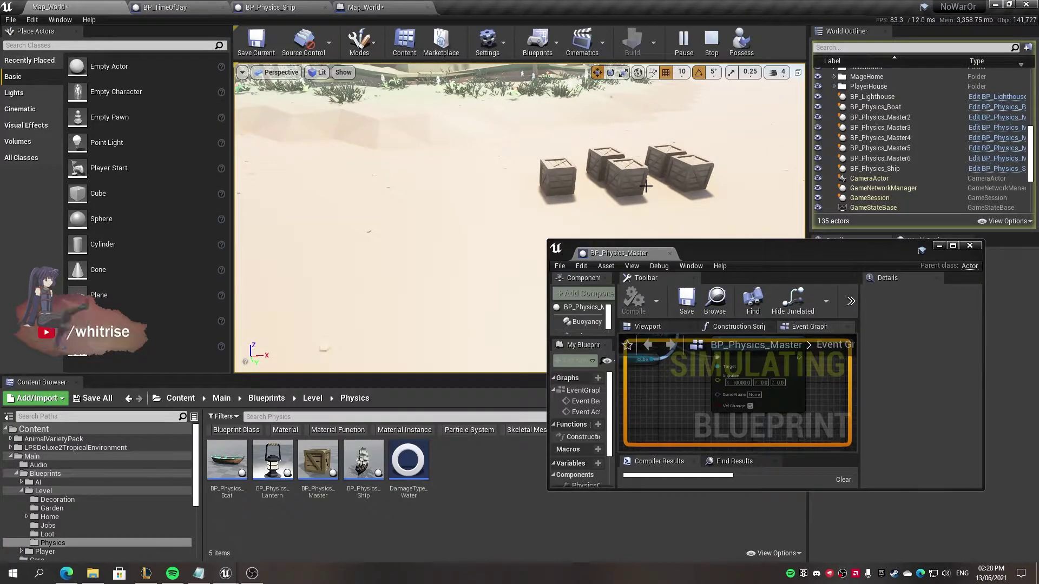
key(Escape)
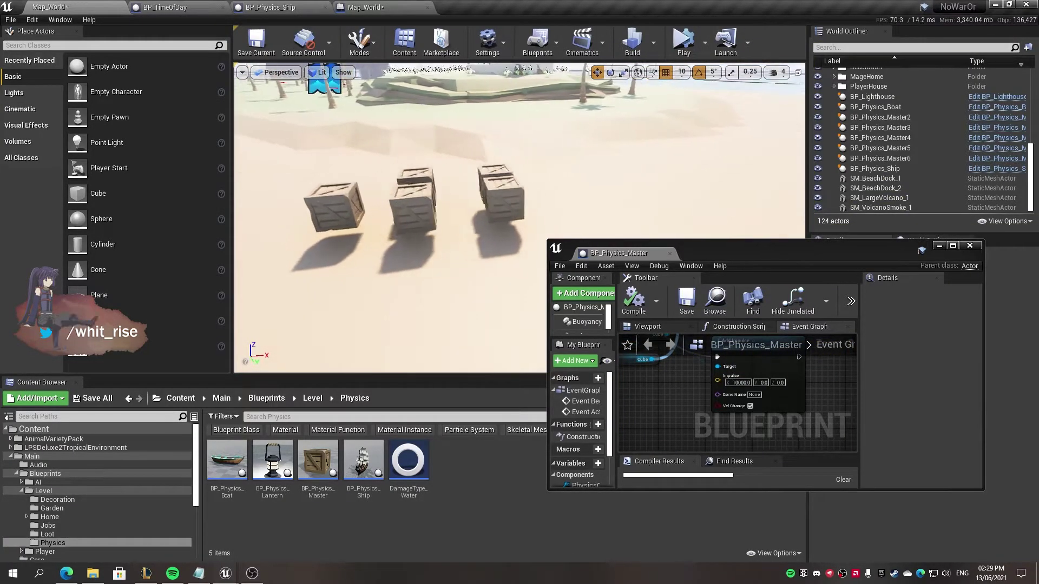
Step: Dock BP_Physics_Master, delete the Add Force, Add Impulse and Cube nodes, and compile
mouse_move(619, 253)
mouse_down()
mouse_move(590, 105)
mouse_move(482, 7)
mouse_up()
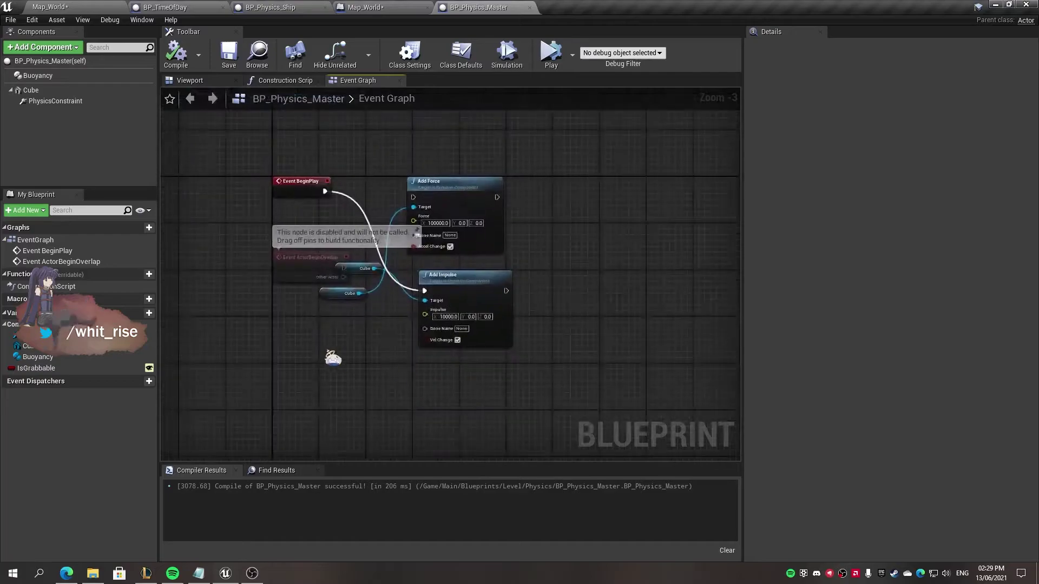
drag(449, 306, 452, 309)
key(Delete)
drag(371, 169, 482, 339)
key(Delete)
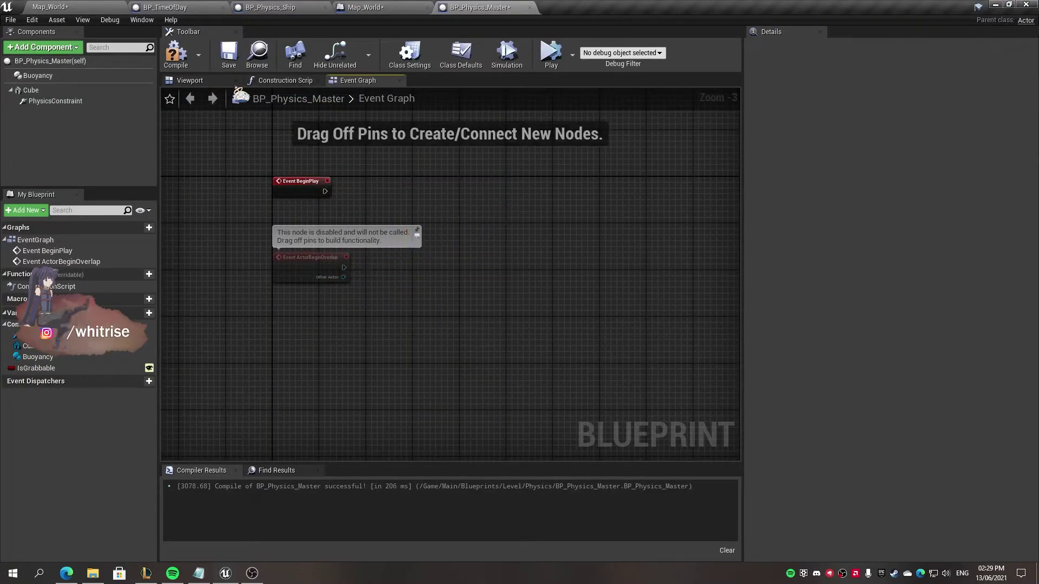
click(190, 61)
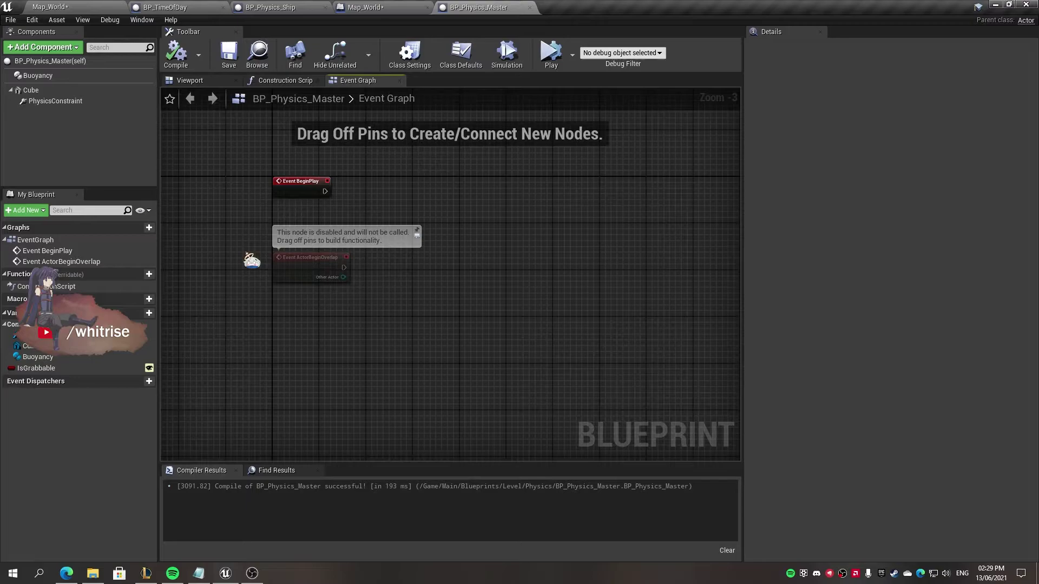
Step: Return to the Map_World level and view the crates from a new angle
key(ctrl+Tab)
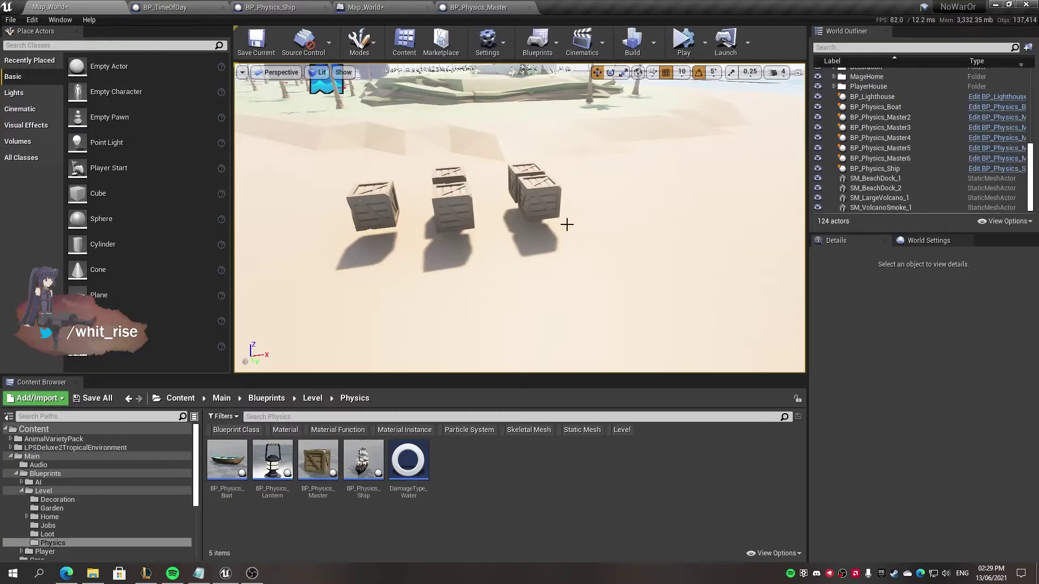
right_drag(567, 224, 584, 233)
key(ctrl+Tab)
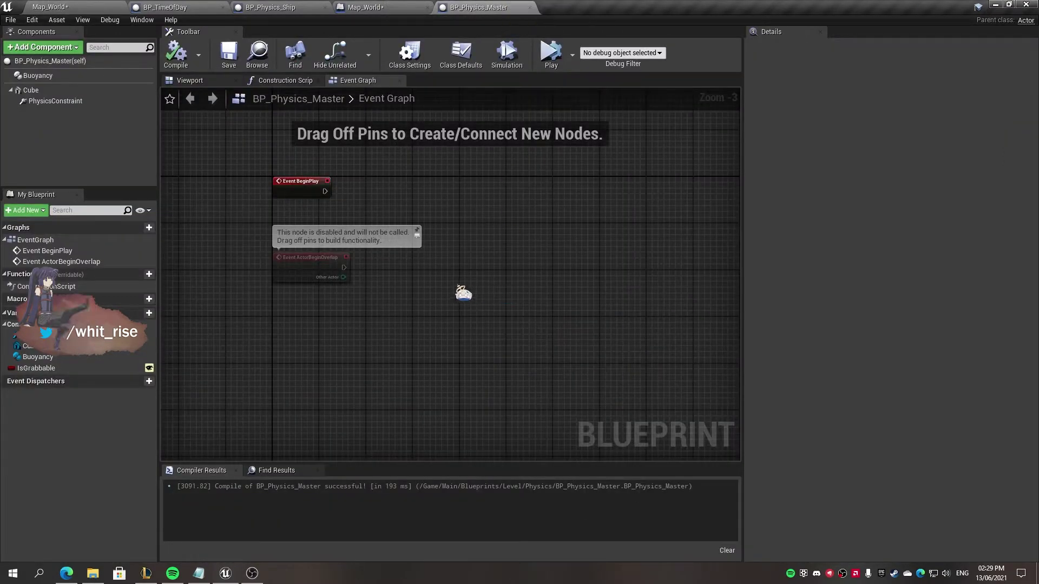
click(98, 8)
right_drag(585, 314, 602, 324)
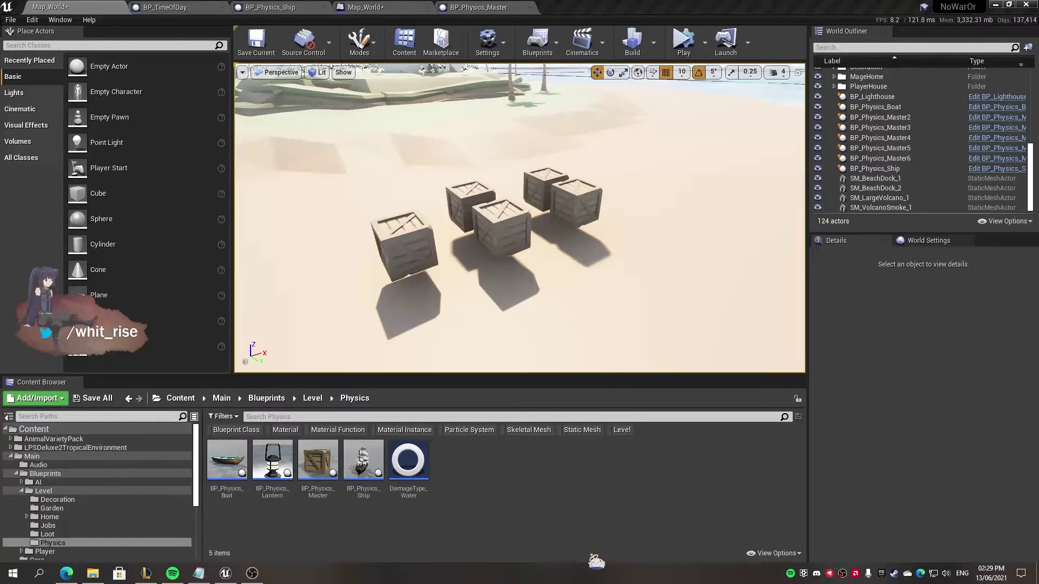
Step: Open BP_Player from the Content Browser's player blueprints
scroll(82, 525, down, 2)
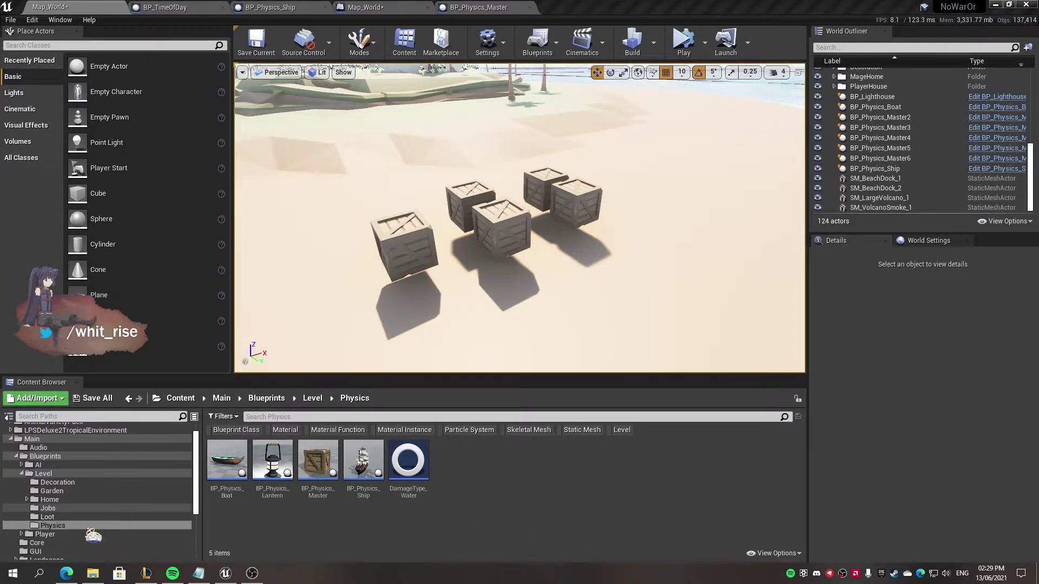
click(81, 518)
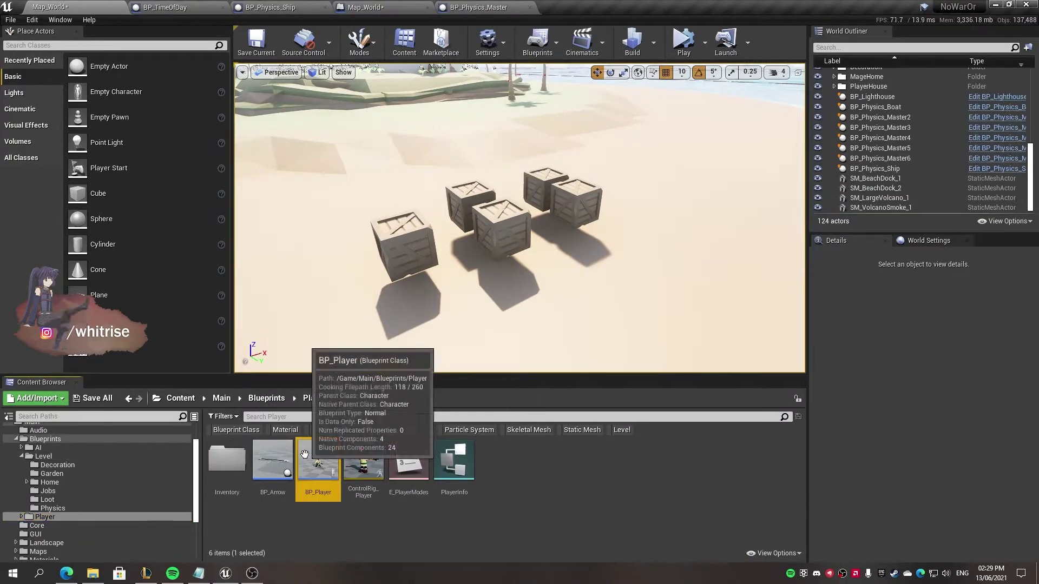
double_click(319, 460)
Step: Bring BP_Player's DetachFromActor, Set Simulate Physics and Add Impulse throw nodes into view
scroll(433, 355, down, 7)
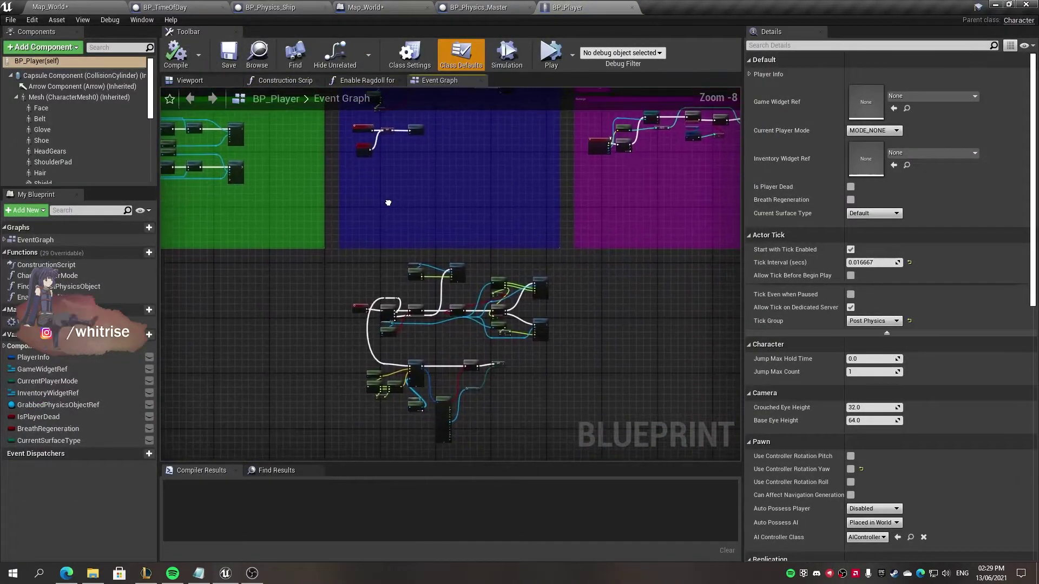
mouse_move(383, 362)
right_down()
mouse_move(435, 433)
mouse_move(452, 325)
right_up()
scroll(452, 326, up, 4)
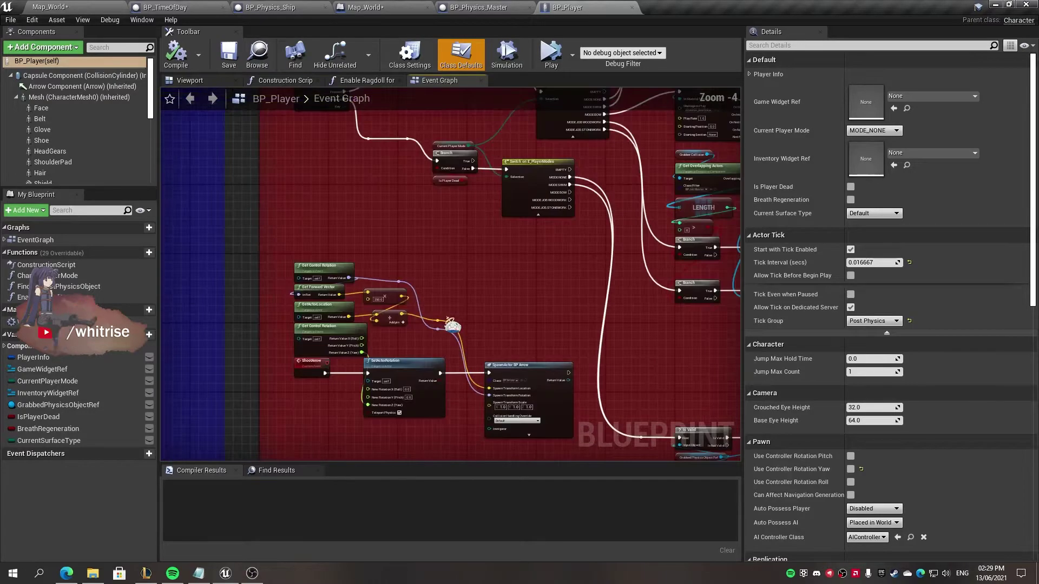
mouse_move(518, 320)
right_down()
mouse_move(553, 434)
mouse_move(265, 395)
right_up()
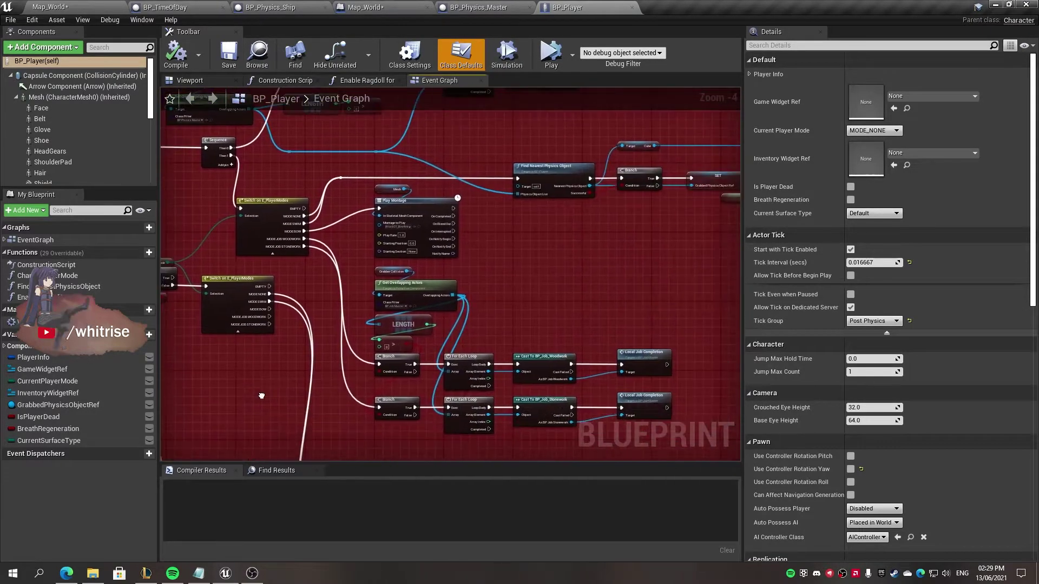
right_drag(551, 334, 525, 325)
scroll(501, 319, up, 1)
scroll(499, 321, up, 1)
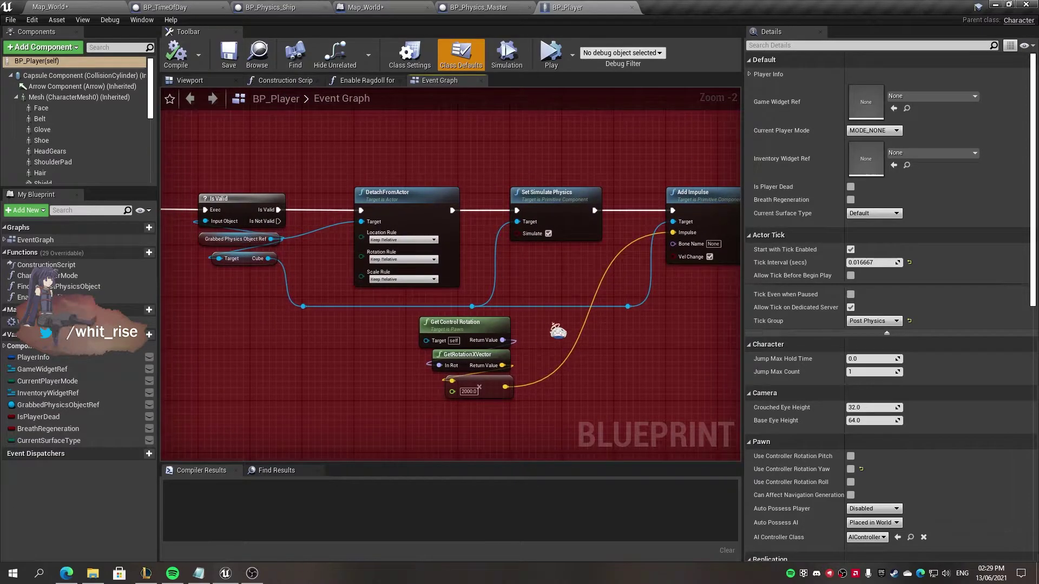
scroll(558, 331, up, 1)
right_drag(281, 324, 334, 376)
Step: Inspect the Grabbed Physics Object Ref and the control-rotation forward vector × 2000.0 feeding Add Impulse
click(220, 277)
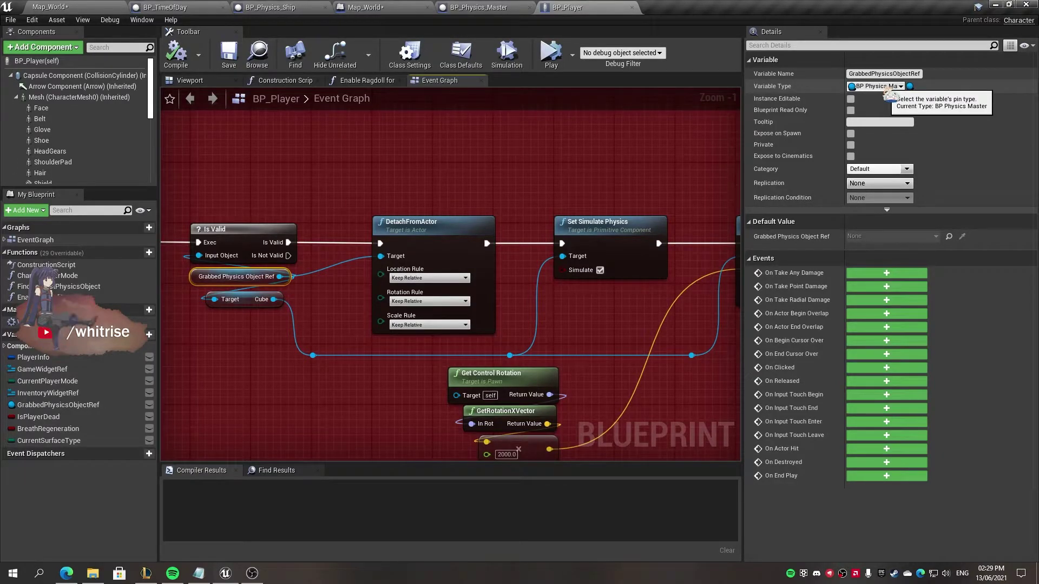
click(482, 7)
click(583, 7)
right_drag(571, 317, 347, 273)
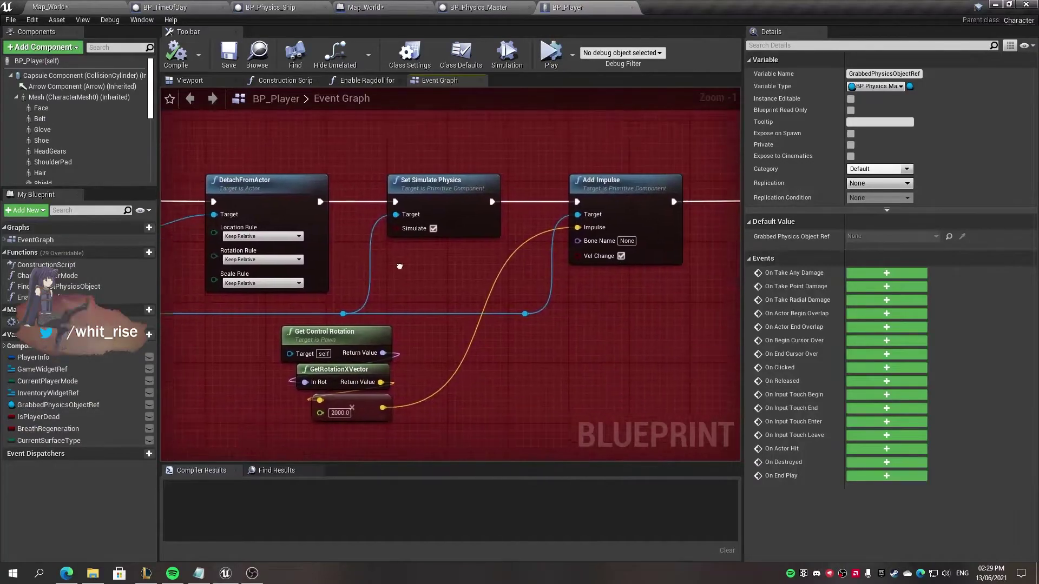
right_drag(262, 431, 322, 416)
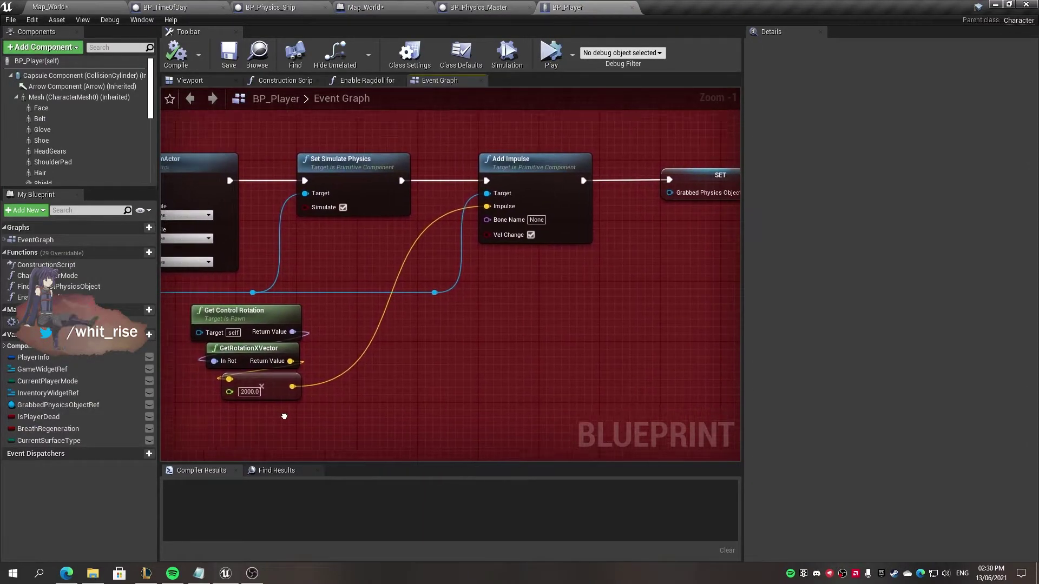
click(244, 314)
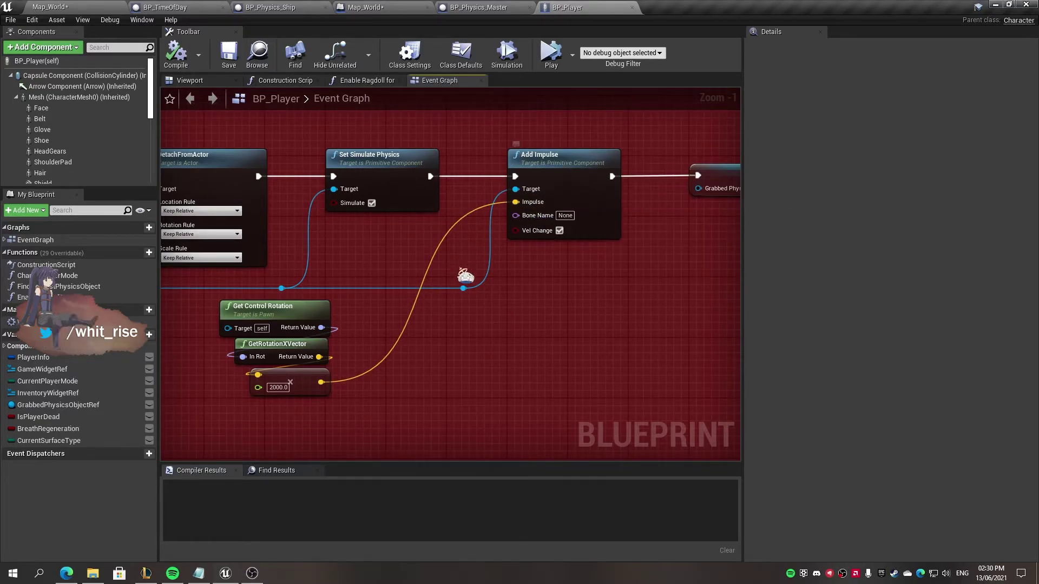
right_drag(551, 273, 572, 295)
Step: Launch the beach level as a Standalone Game preview
key(ctrl+Tab)
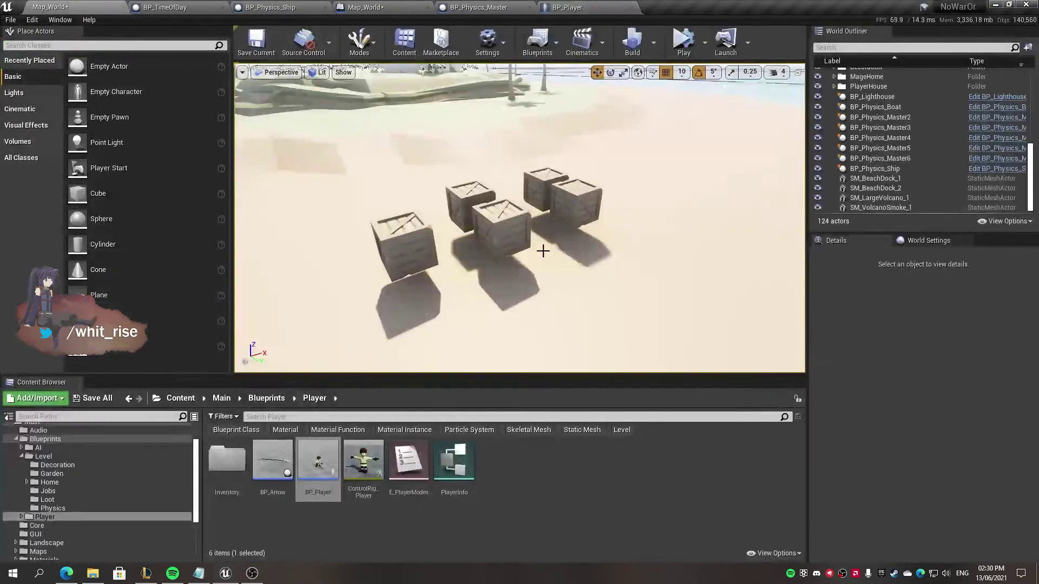
click(705, 42)
click(757, 97)
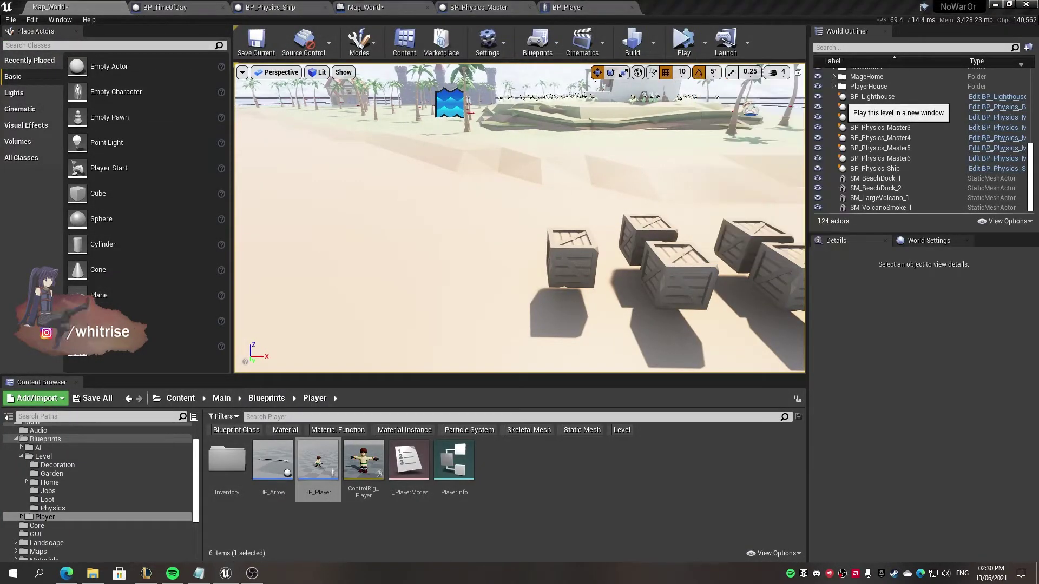
Step: Walk to a crate, pick it up, drop it, and carry it again before closing the preview
key(w)
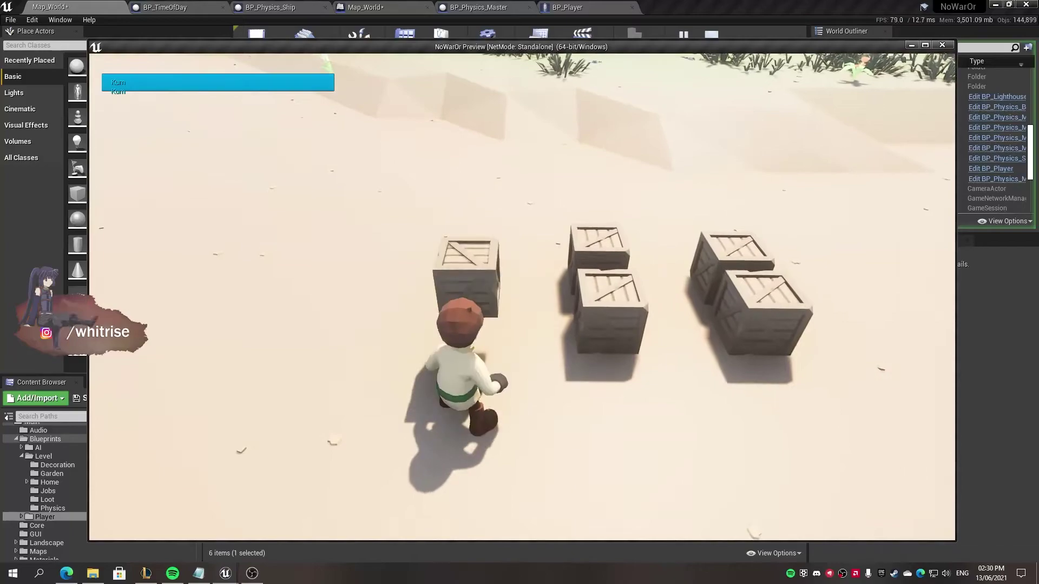
key(e)
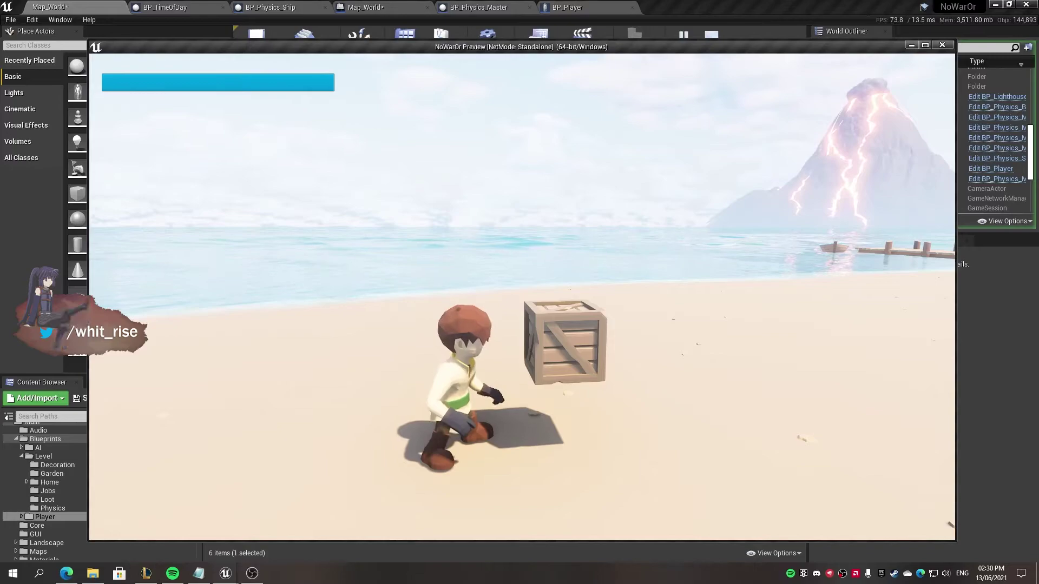
key(w)
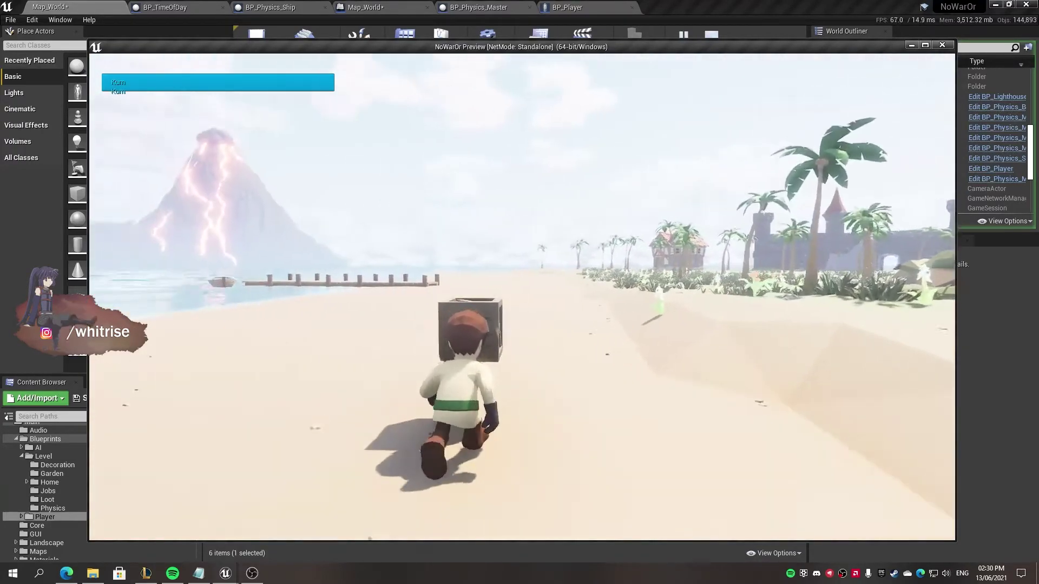
key(e)
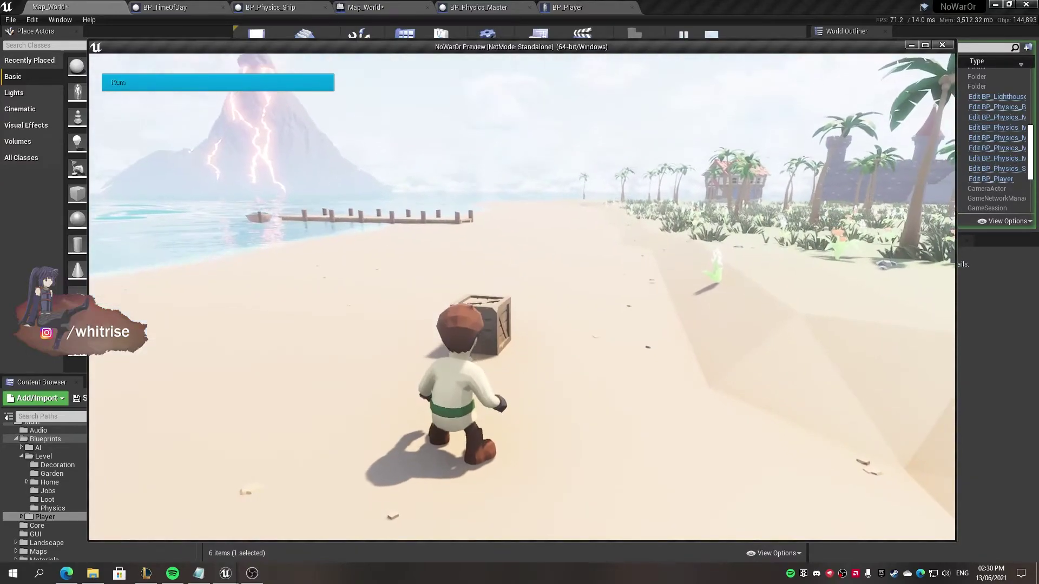
key(e)
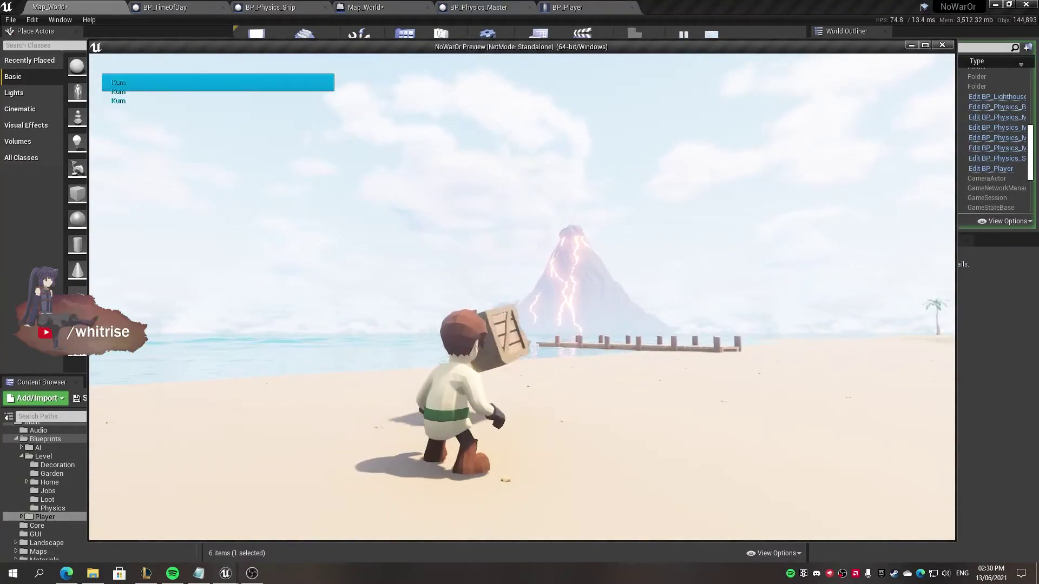
key(e)
key(e)
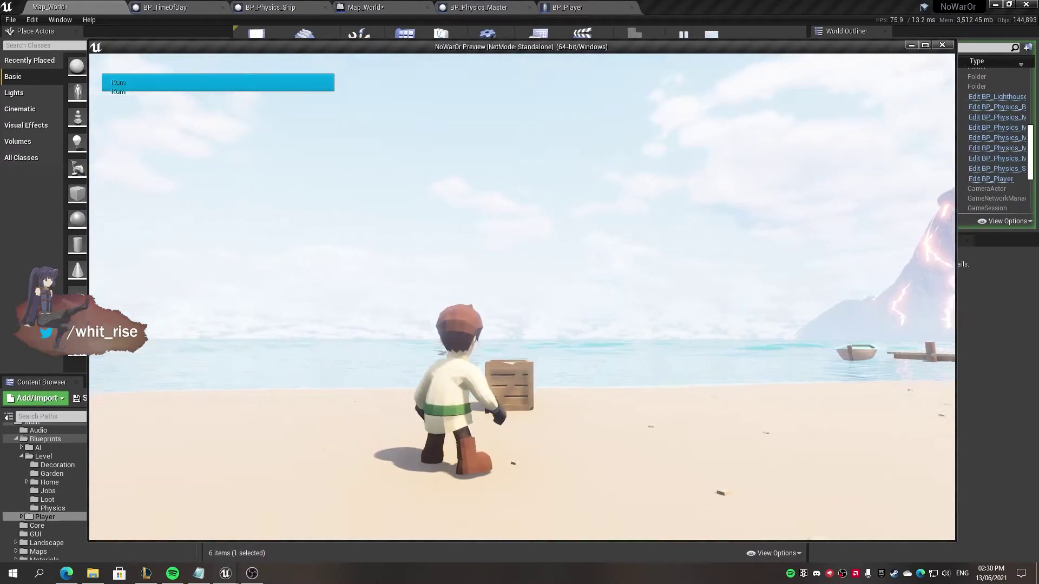
key(Escape)
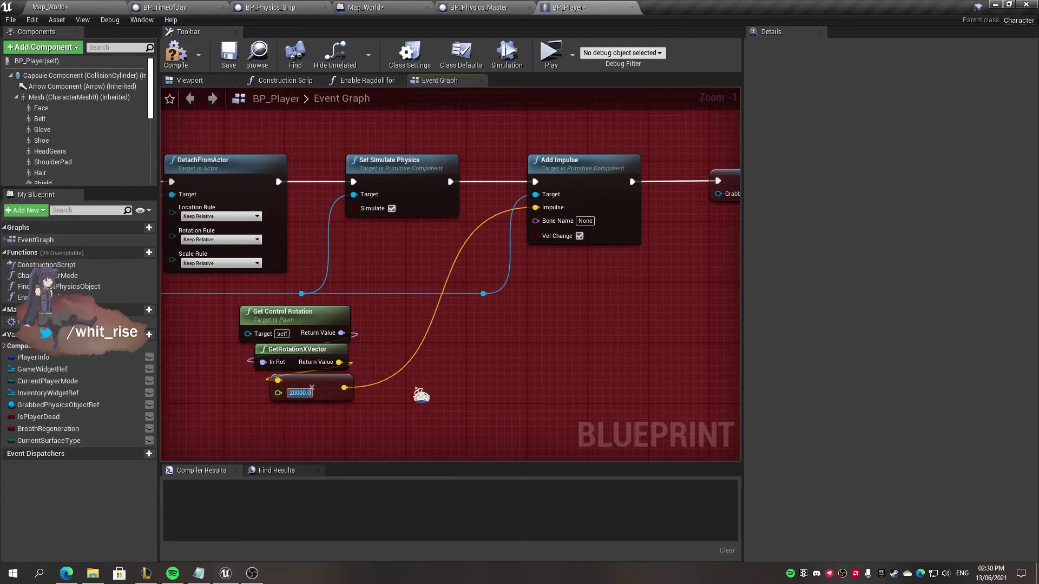
Step: Play-test the beach level again, running the character past the crates
click(106, 8)
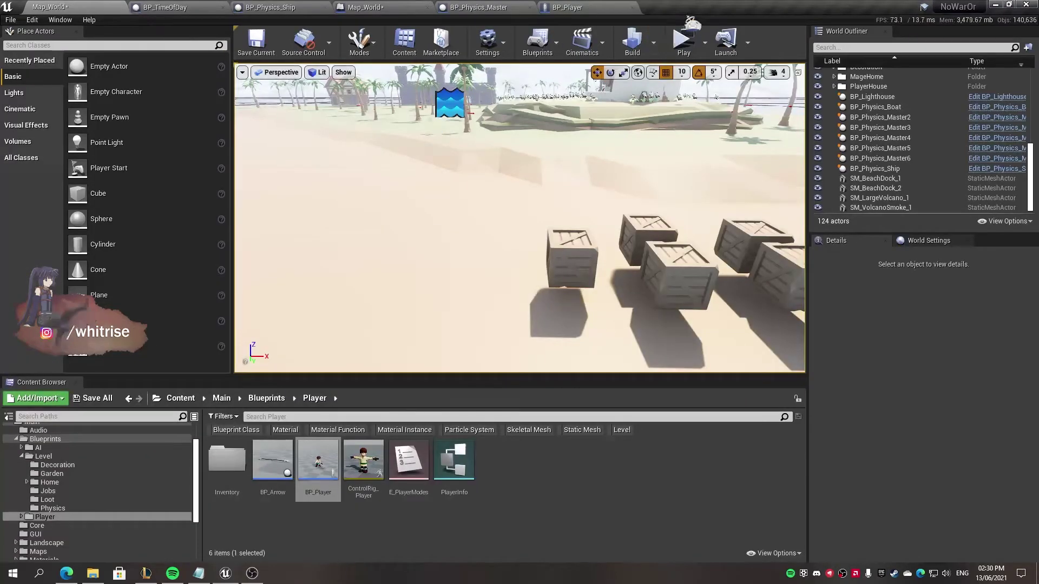
click(683, 39)
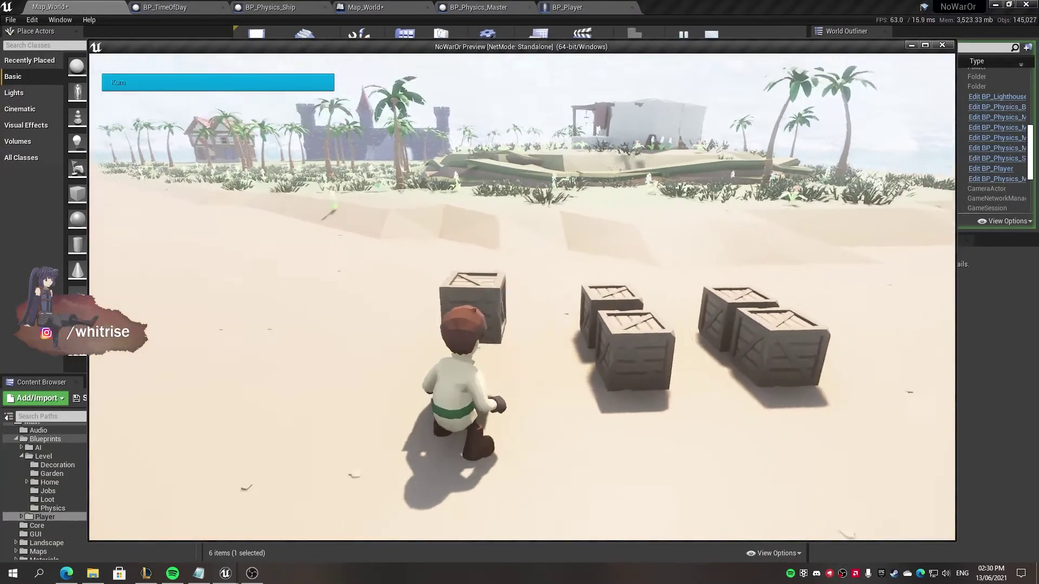
key(w)
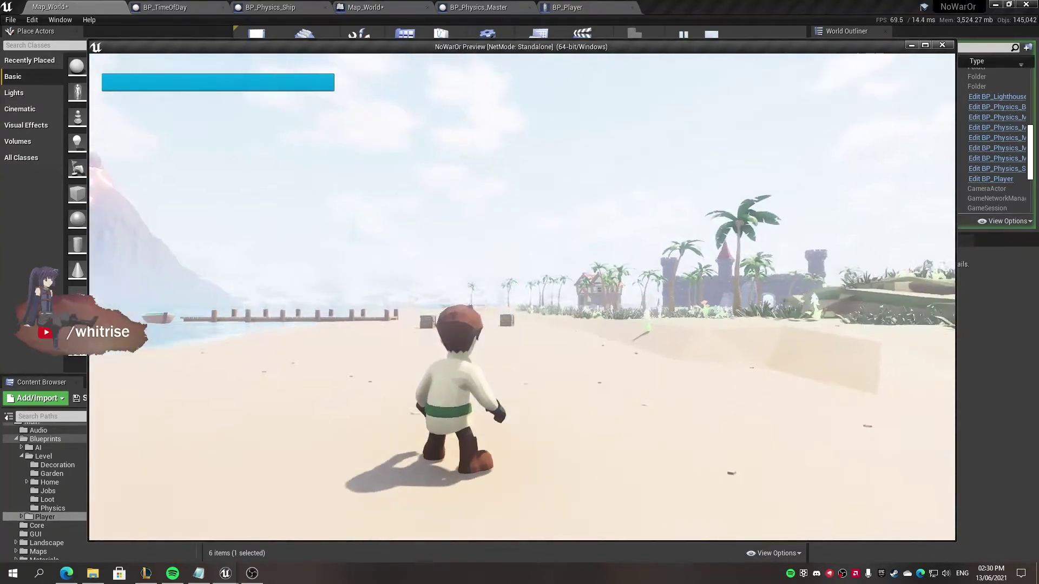
key(Escape)
Step: Set BP_Player's impulse multiplier to 2000 and compile the blueprint
click(568, 8)
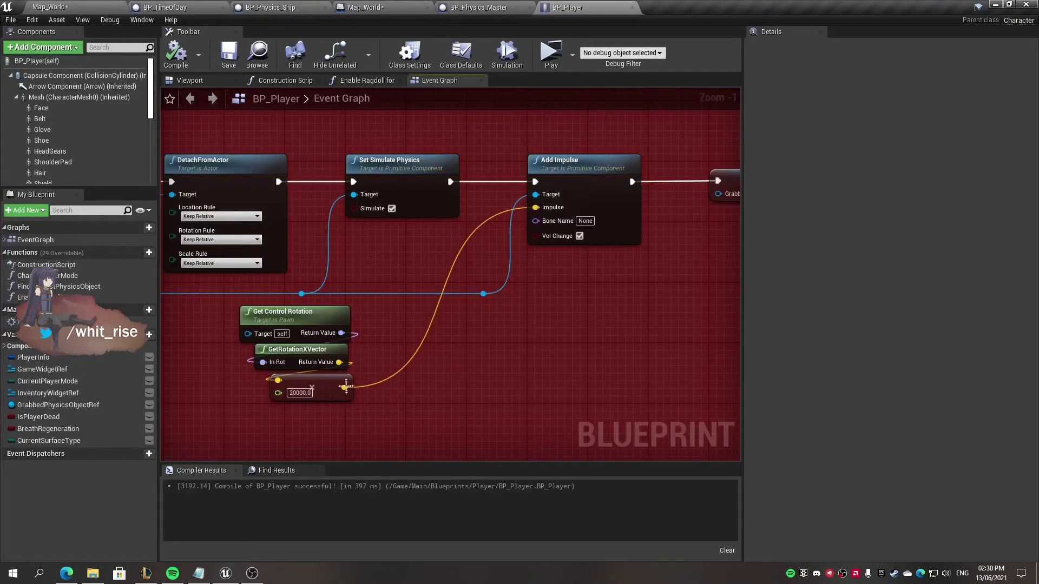
click(300, 392)
text(20)
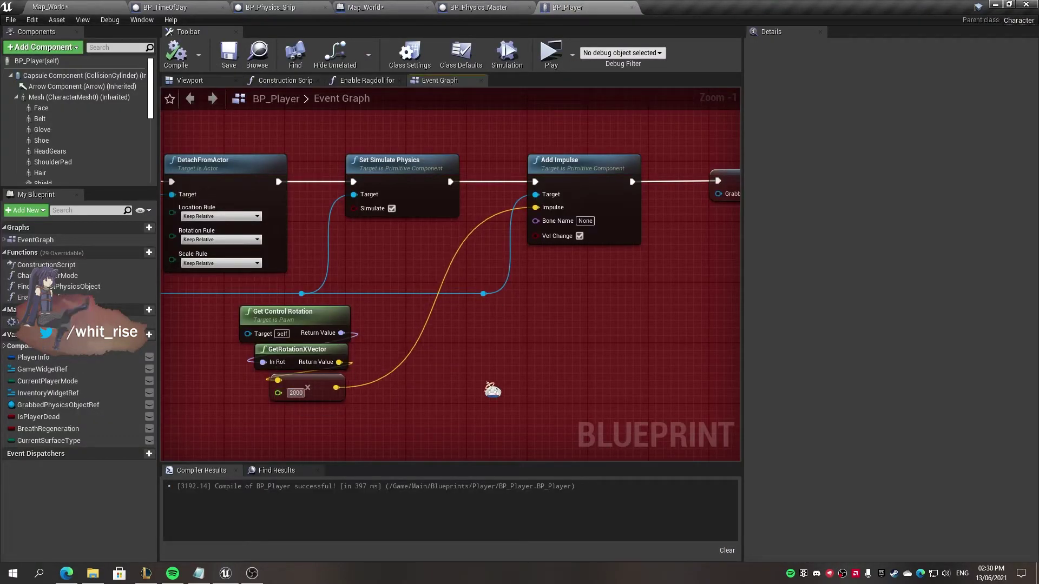
click(176, 52)
Step: Select the PhysicsConstraint component in BP_Physics_Master, then go back to the Map_World level
click(495, 9)
click(55, 100)
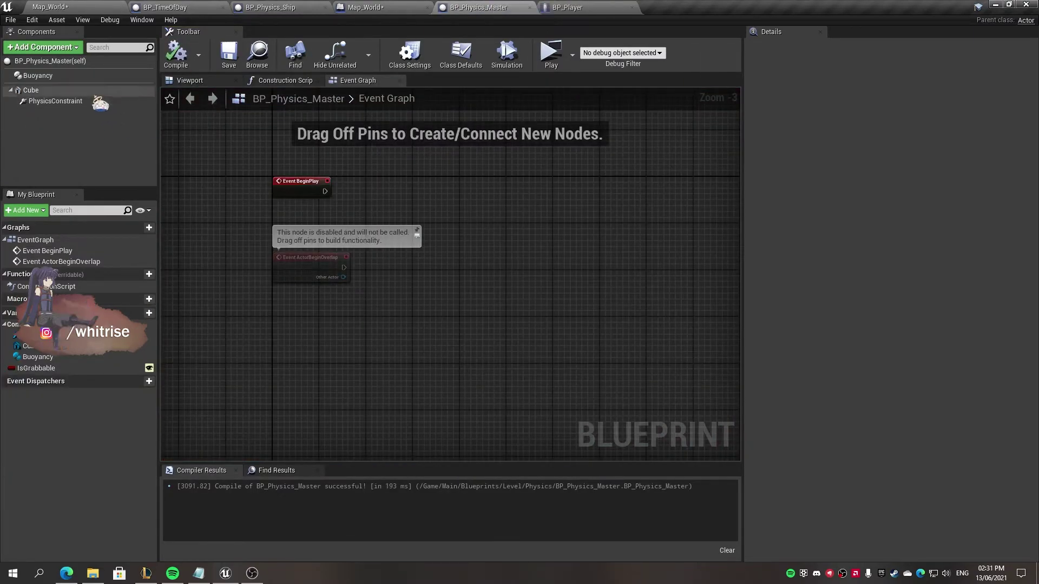
click(92, 7)
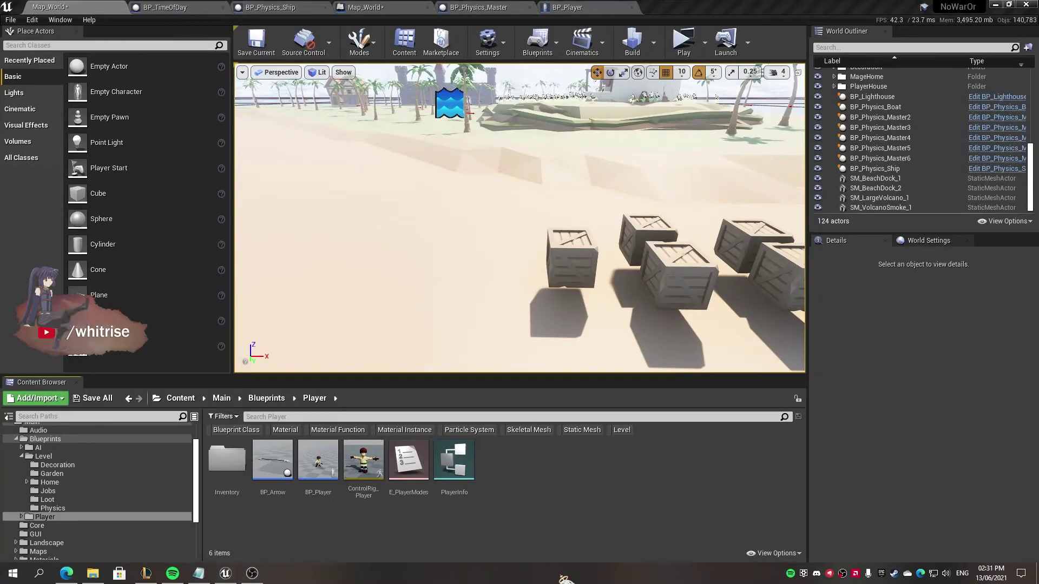